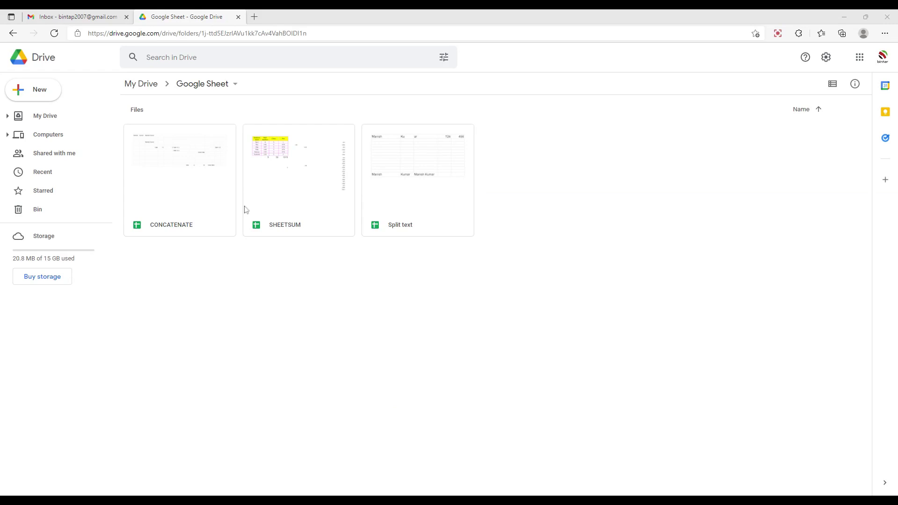
- Create a new blank Google Sheets spreadsheet in the Google Sheet folder
{"action": "left_click", "coordinate": [49, 96]}
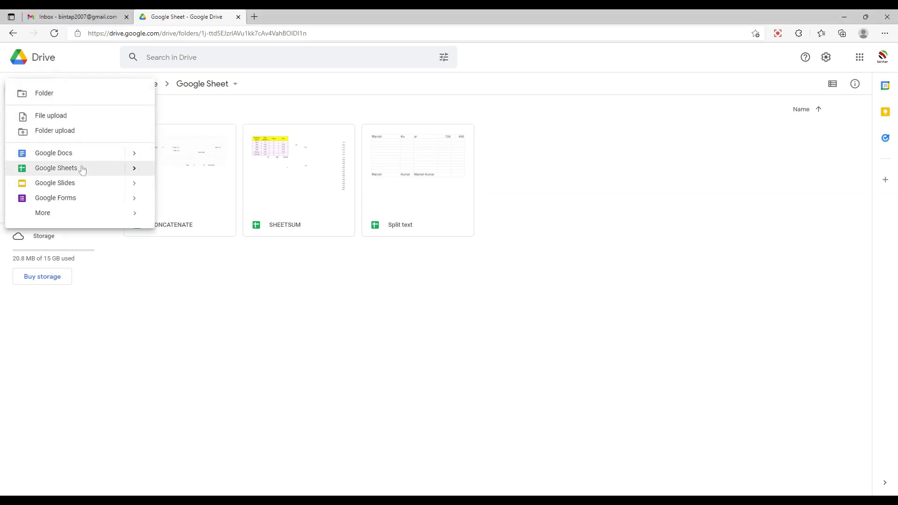
{"action": "mouse_move", "coordinate": [135, 168]}
{"action": "left_click", "coordinate": [182, 177]}
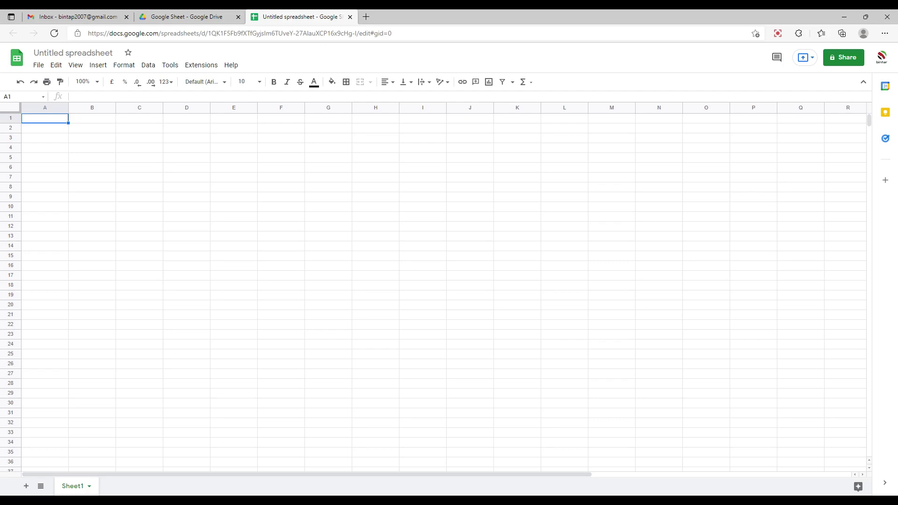
- Rename the untitled spreadsheet as date
{"action": "left_click", "coordinate": [86, 53]}
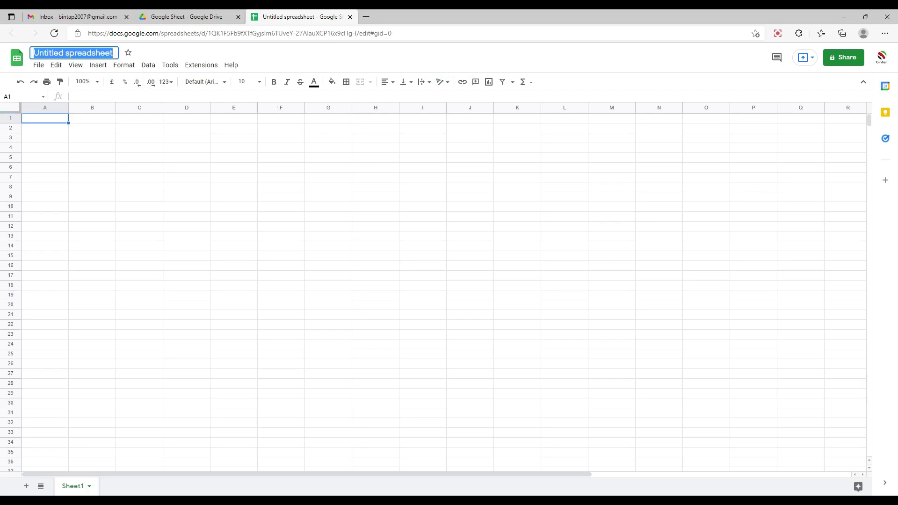
{"action": "type", "text": "datew"}
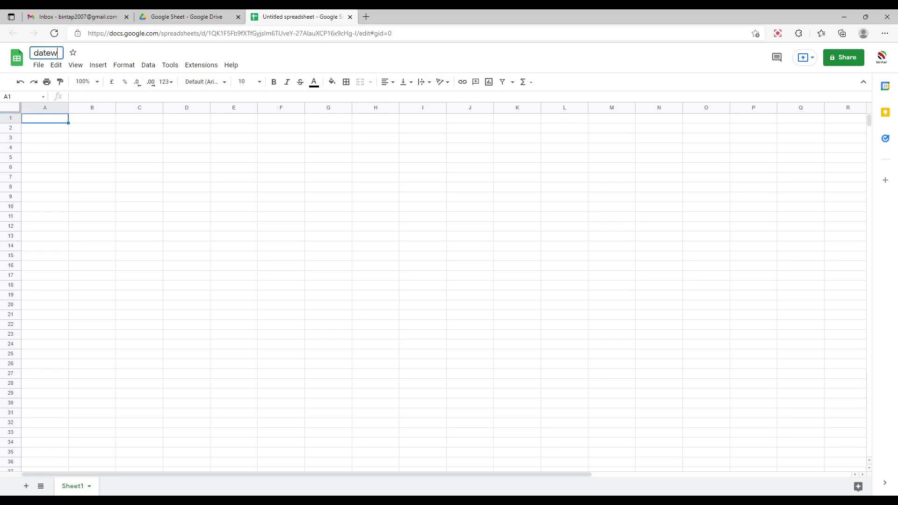
{"action": "key", "text": "BackSpace"}
{"action": "left_click", "coordinate": [91, 267]}
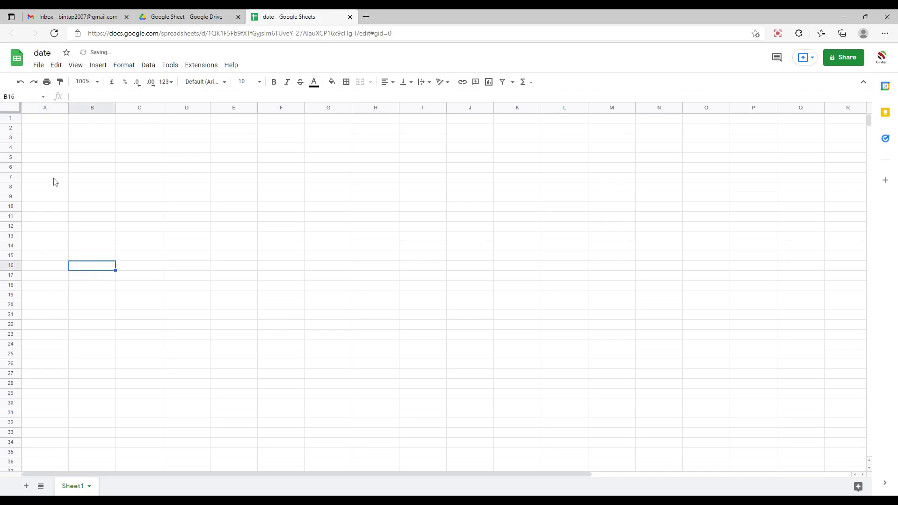
- Set the font size of rows 1 to 7 to 24
{"action": "left_click", "coordinate": [14, 120]}
{"action": "left_click_drag", "start_coordinate": [14, 124], "coordinate": [15, 177]}
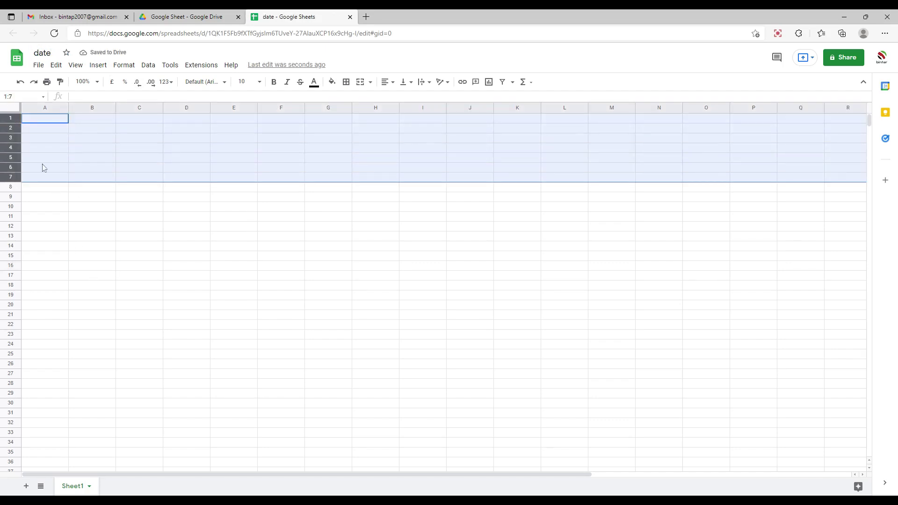
{"action": "left_click", "coordinate": [260, 82]}
{"action": "left_click", "coordinate": [243, 233]}
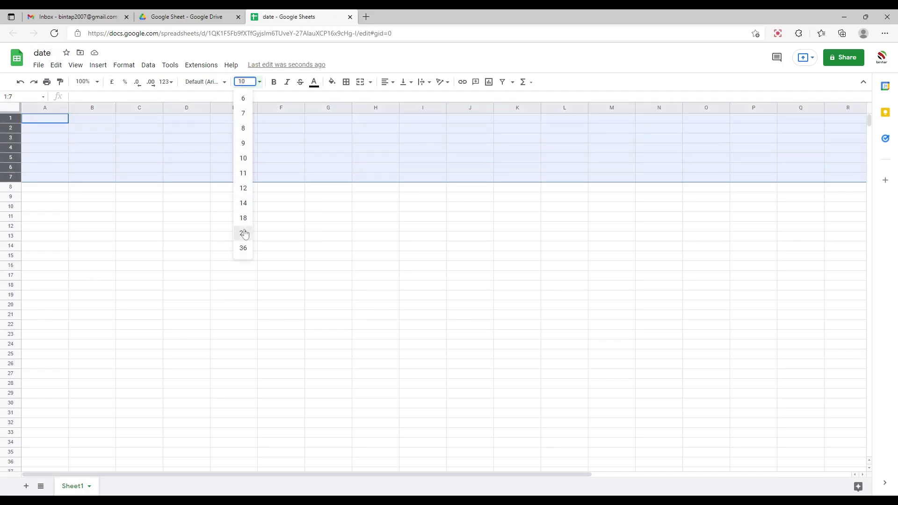
{"action": "left_click", "coordinate": [131, 168]}
- Enter the heading DATE in uppercase in cell A1 and move on to cell B1
{"action": "left_click", "coordinate": [59, 119]}
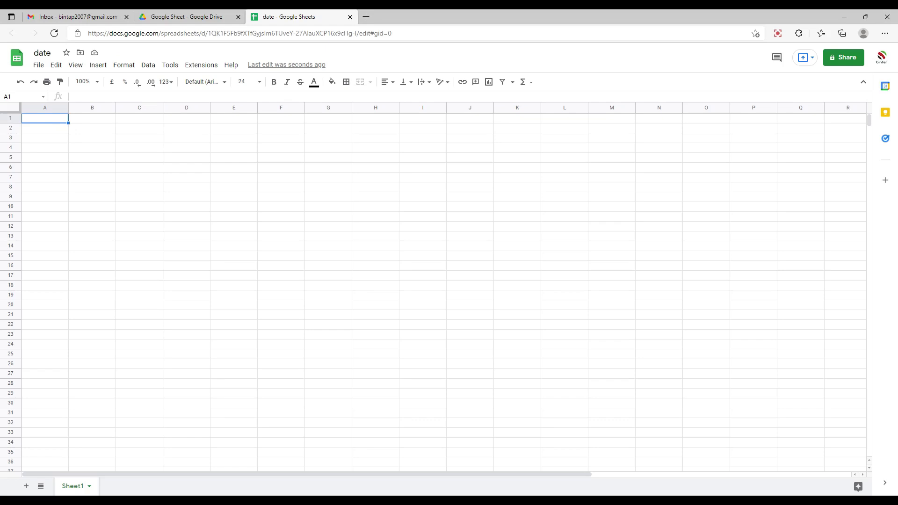
{"action": "type", "text": "date"}
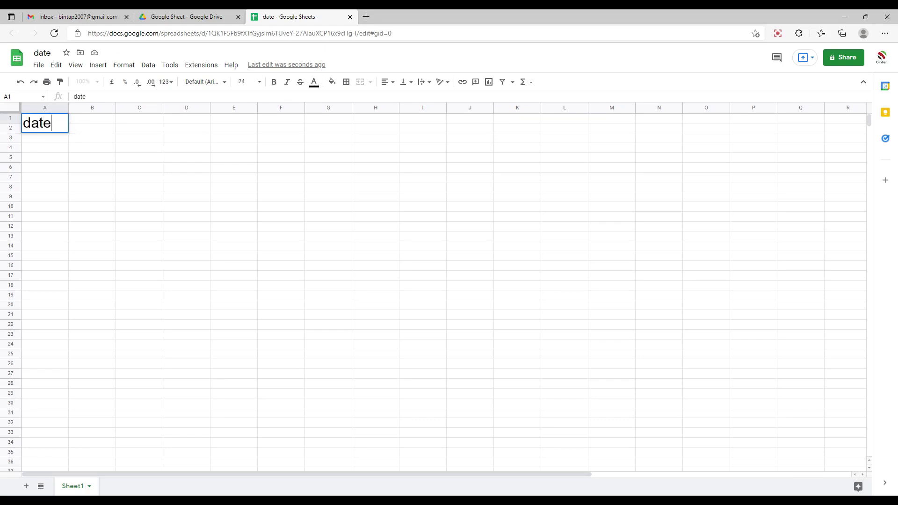
{"action": "key", "text": "BackSpace"}
{"action": "key", "text": "BackSpace"}
{"action": "key", "text": "BackSpace"}
{"action": "key", "text": "BackSpace"}
{"action": "type", "text": "DATE"}
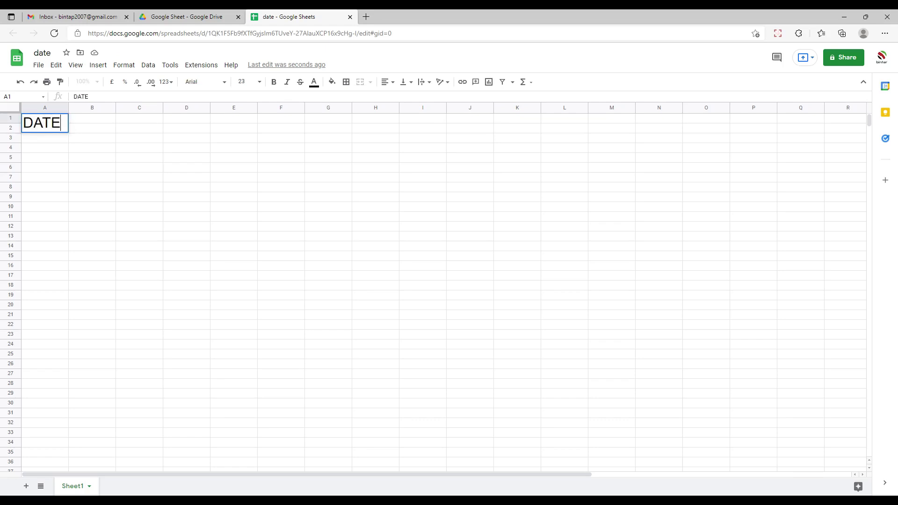
{"action": "left_click", "coordinate": [92, 118]}
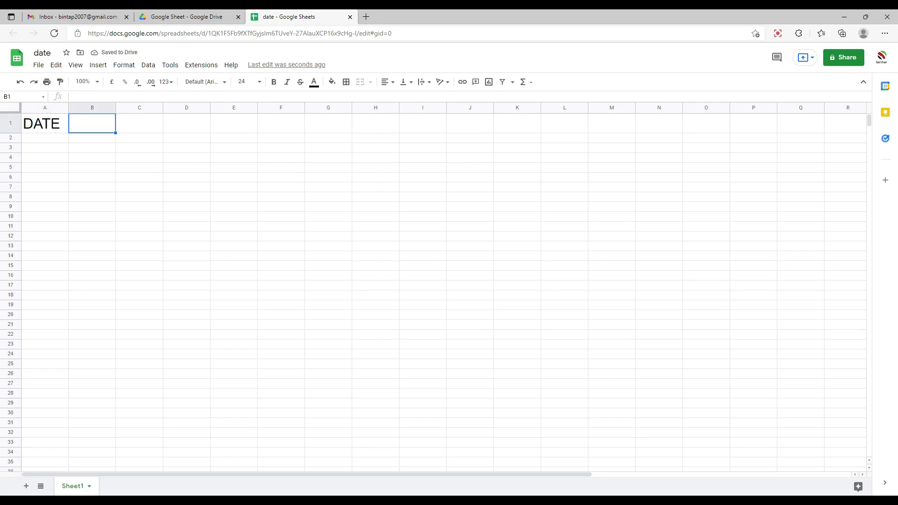
{"action": "type", "text": "cONVERT"}
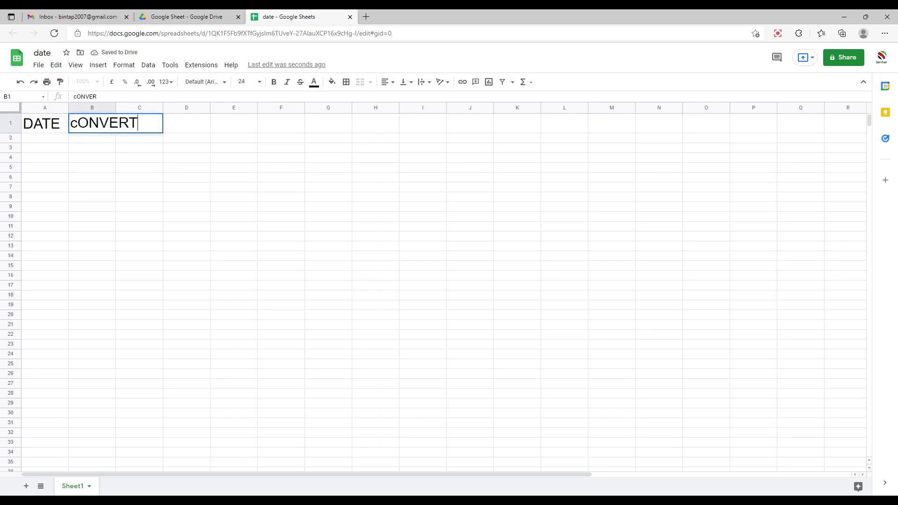
{"action": "type", "text": "S"}
{"action": "key", "text": "BackSpace"}
{"action": "key", "text": "BackSpace"}
{"action": "key", "text": "BackSpace"}
{"action": "key", "text": "BackSpace"}
{"action": "key", "text": "BackSpace"}
{"action": "key", "text": "BackSpace"}
{"action": "key", "text": "BackSpace"}
{"action": "key", "text": "BackSpace"}
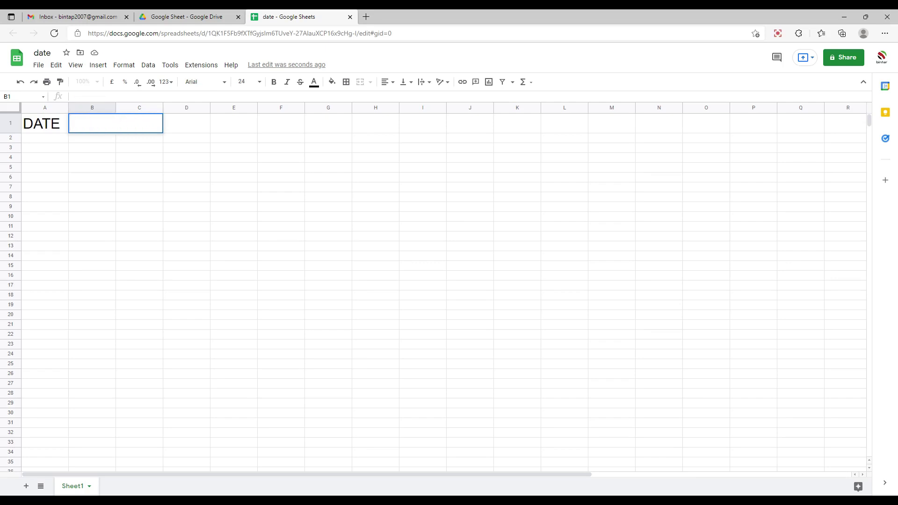
- Enter the description "Converts a year,month,and day into a date" in cell B1
{"action": "type", "text": "Converts"}
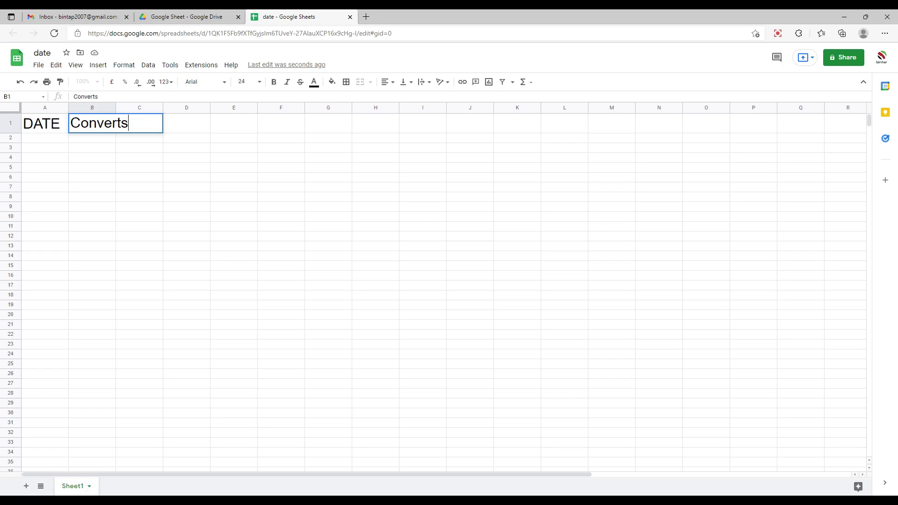
{"action": "type", "text": " a year"}
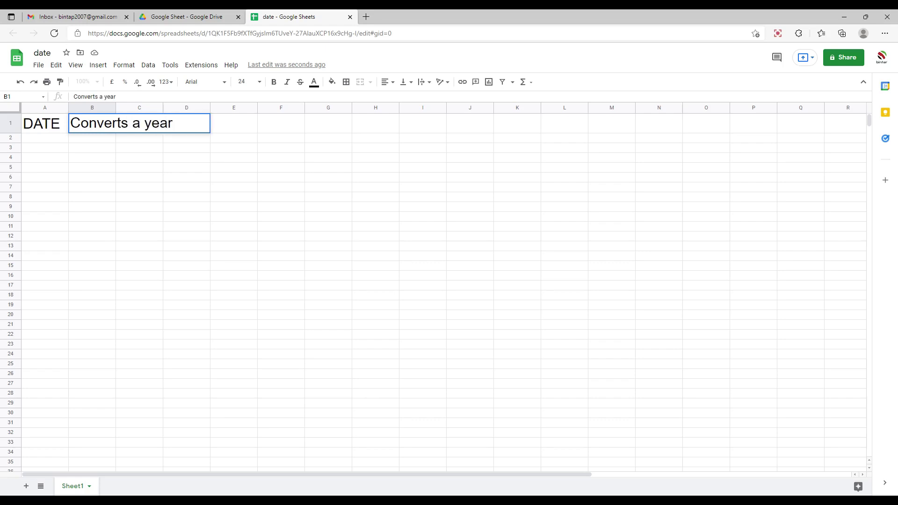
{"action": "type", "text": ",month"}
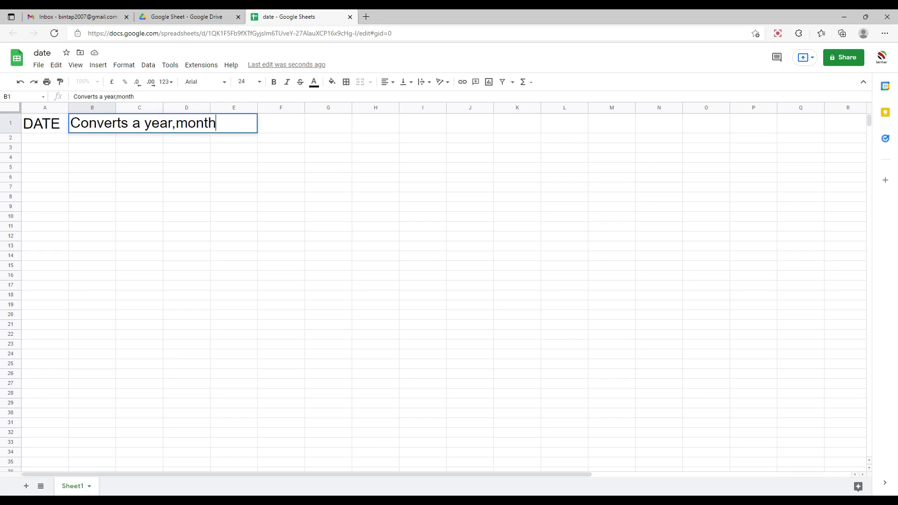
{"action": "type", "text": ",and day "}
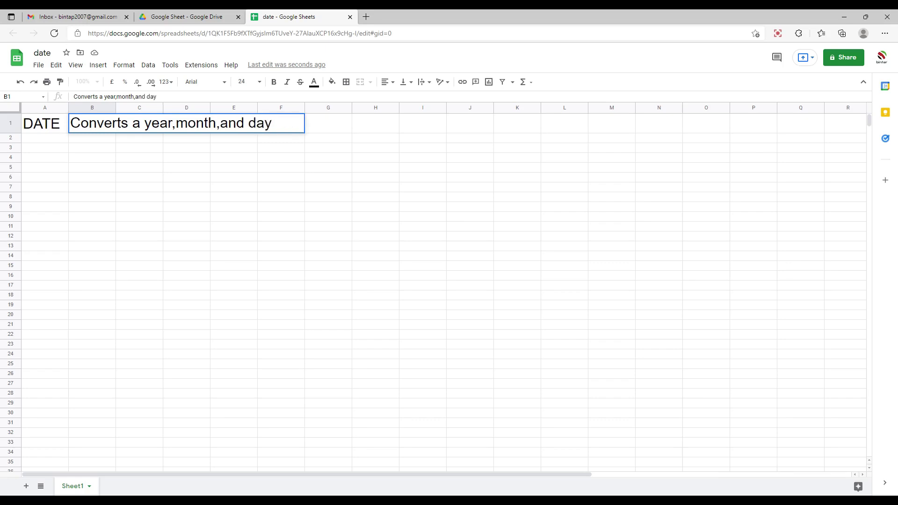
{"action": "type", "text": "into a date"}
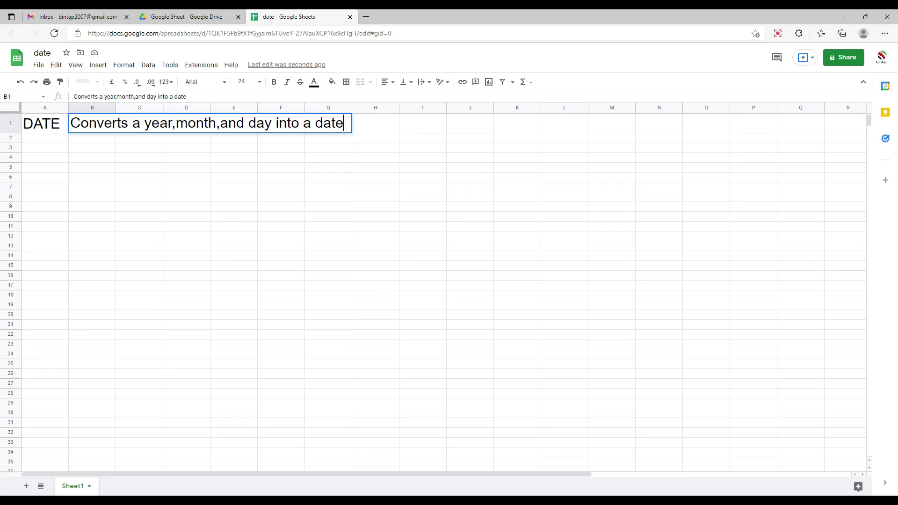
{"action": "key", "text": "Return"}
- Turn on text wrapping for cell B1 and resize column B so the description fits on three lines
{"action": "left_click", "coordinate": [89, 125]}
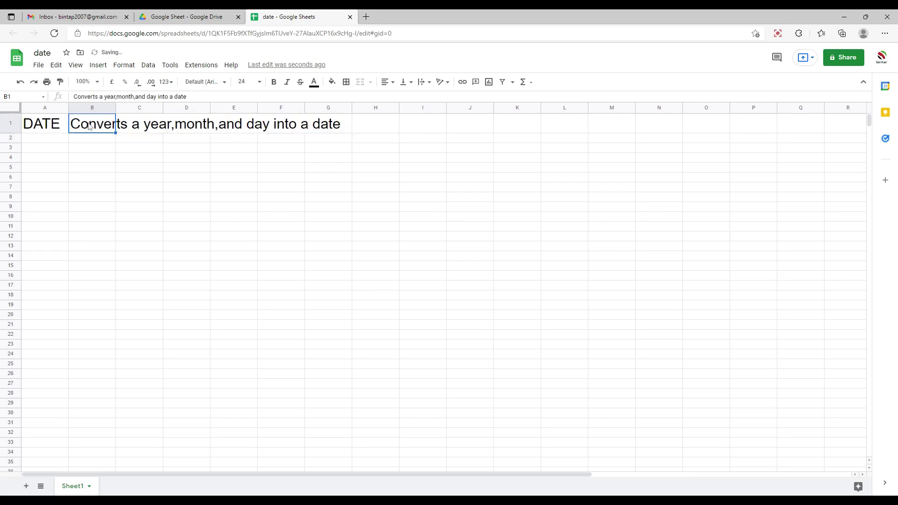
{"action": "double_click", "coordinate": [116, 107]}
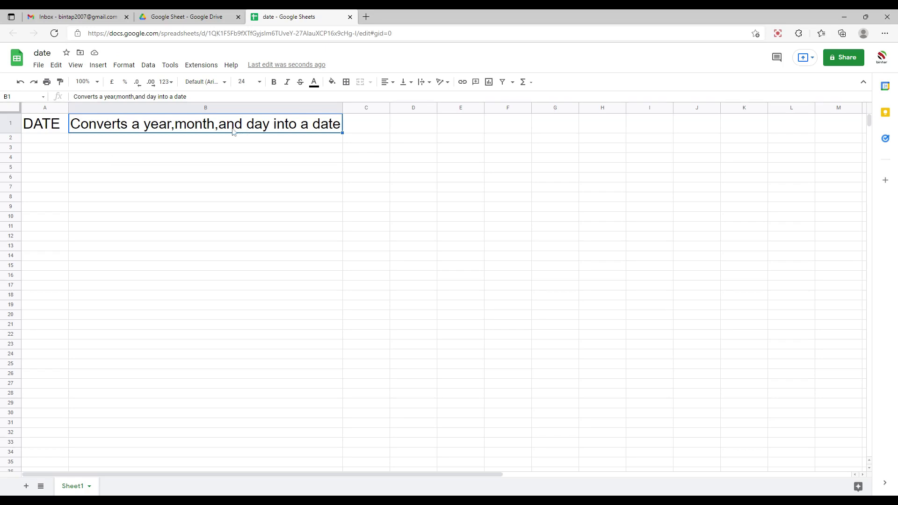
{"action": "left_click_drag", "start_coordinate": [343, 109], "coordinate": [135, 109]}
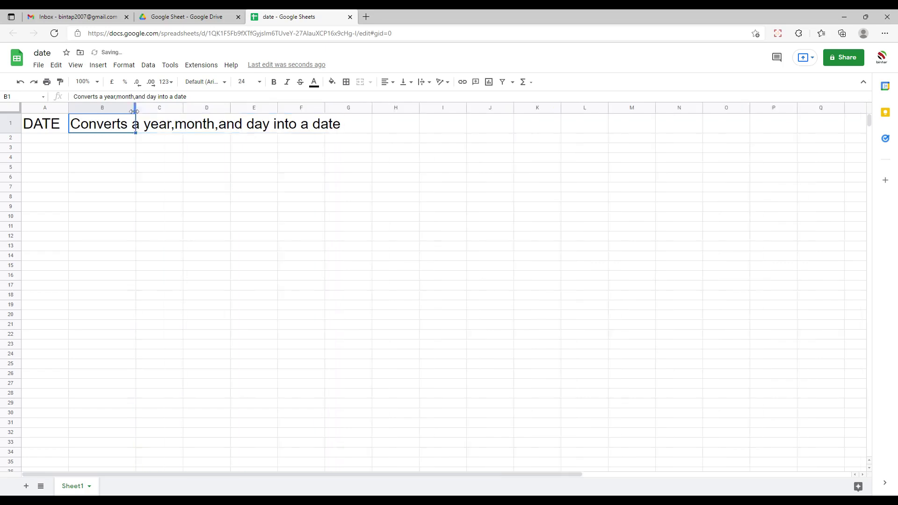
{"action": "left_click", "coordinate": [422, 82]}
{"action": "left_click", "coordinate": [433, 97]}
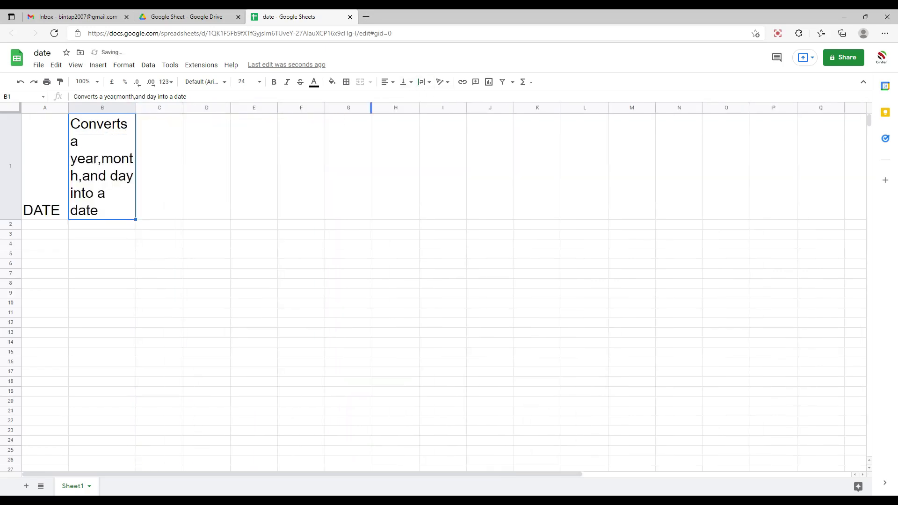
{"action": "left_click", "coordinate": [166, 164]}
{"action": "left_click_drag", "start_coordinate": [137, 109], "coordinate": [209, 111]}
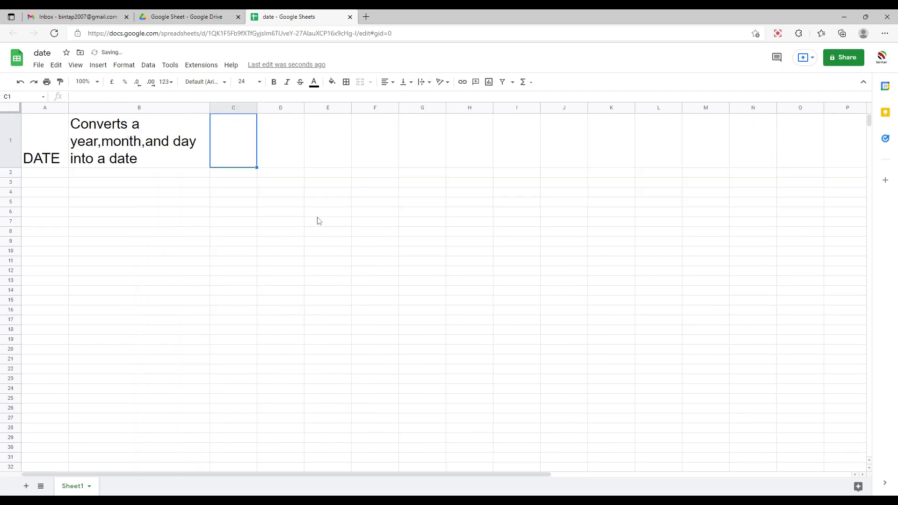
- Enter the column headers Year, Month and Date in cells C6, D6 and E6
{"action": "left_click", "coordinate": [250, 213]}
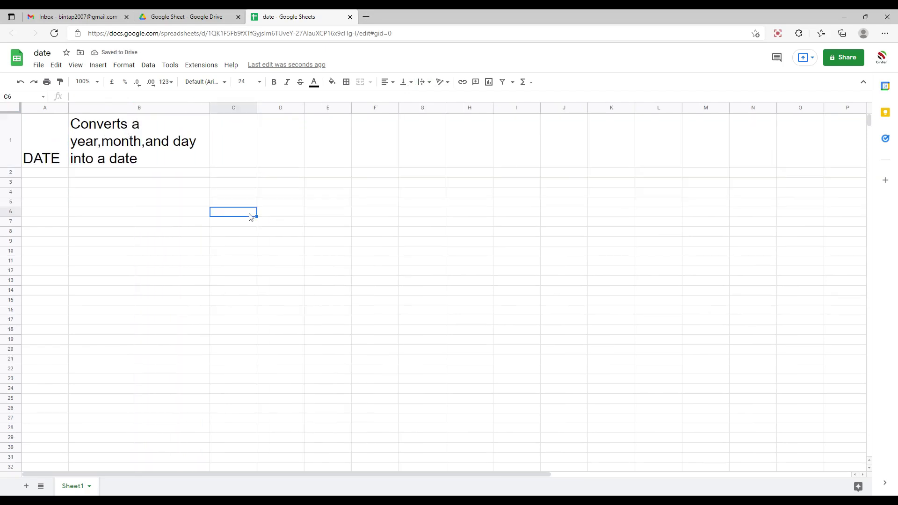
{"action": "type", "text": "Year"}
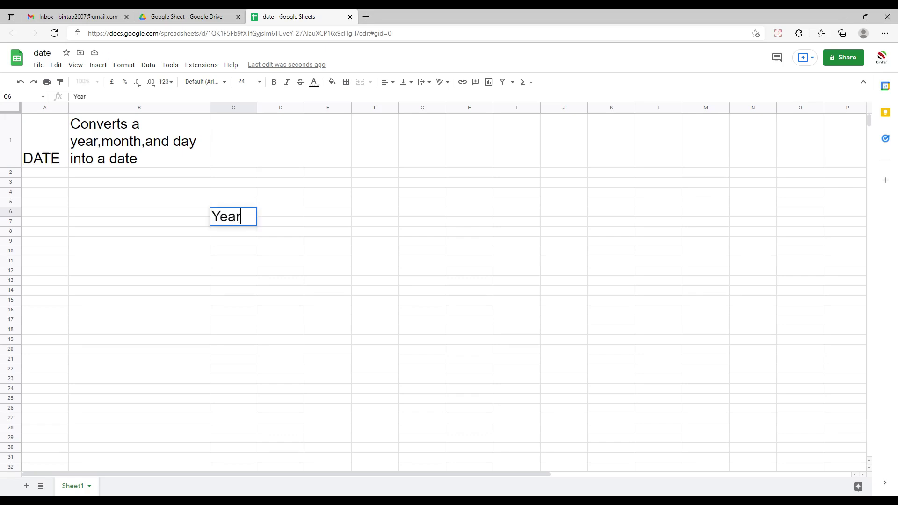
{"action": "key", "text": "Tab"}
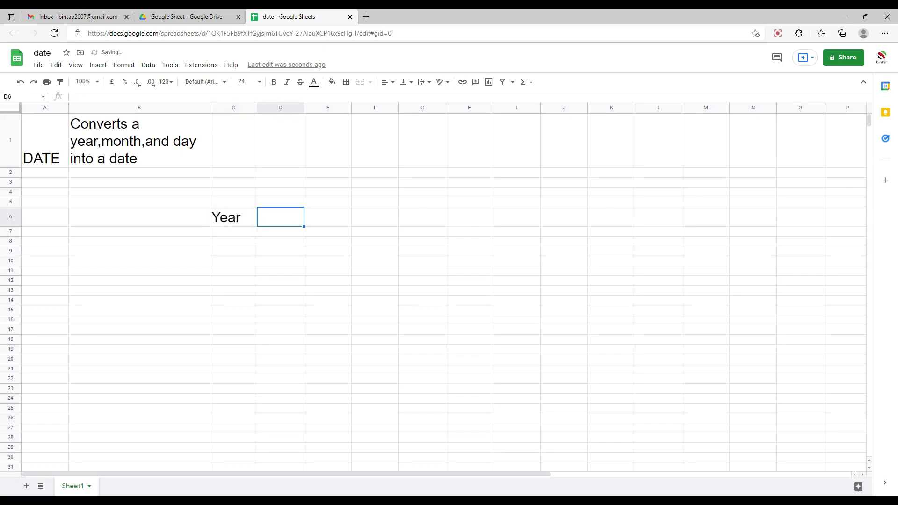
{"action": "type", "text": "Month"}
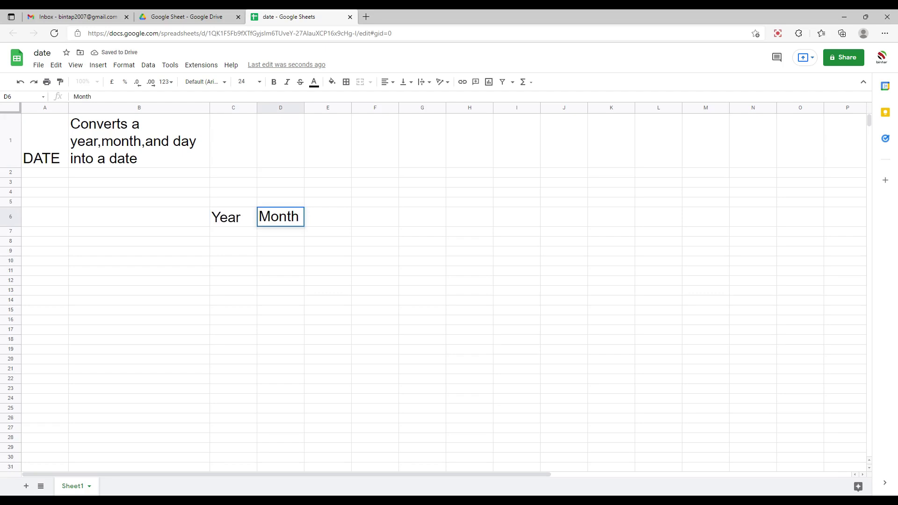
{"action": "key", "text": "Tab"}
{"action": "type", "text": "Date"}
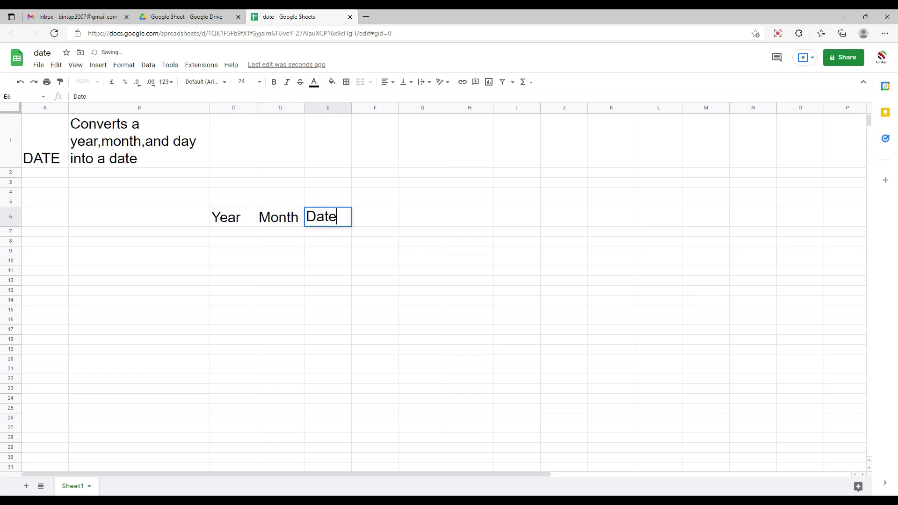
{"action": "key", "text": "Tab"}
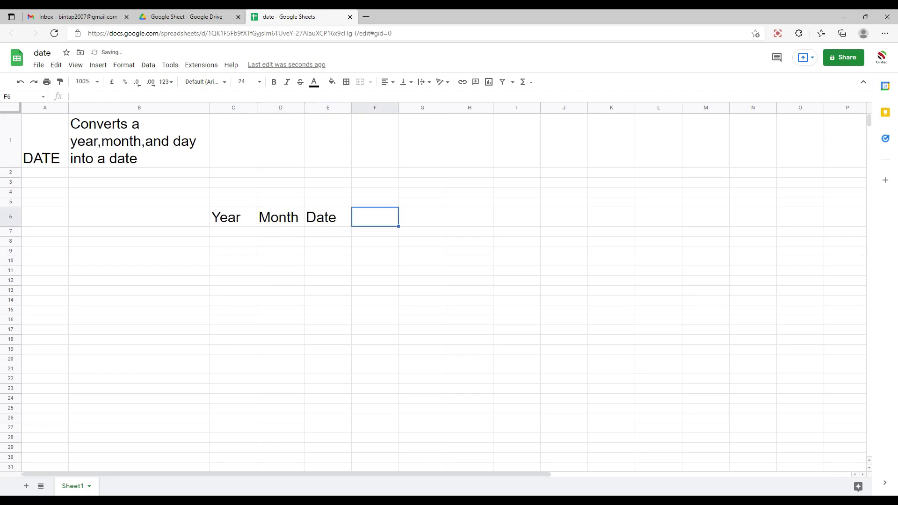
- Enter 1985, 5 and 10 under the Year, Month and Date headers in row 7, and 1988 in cell C8
{"action": "left_click", "coordinate": [240, 237]}
{"action": "type", "text": "1985"}
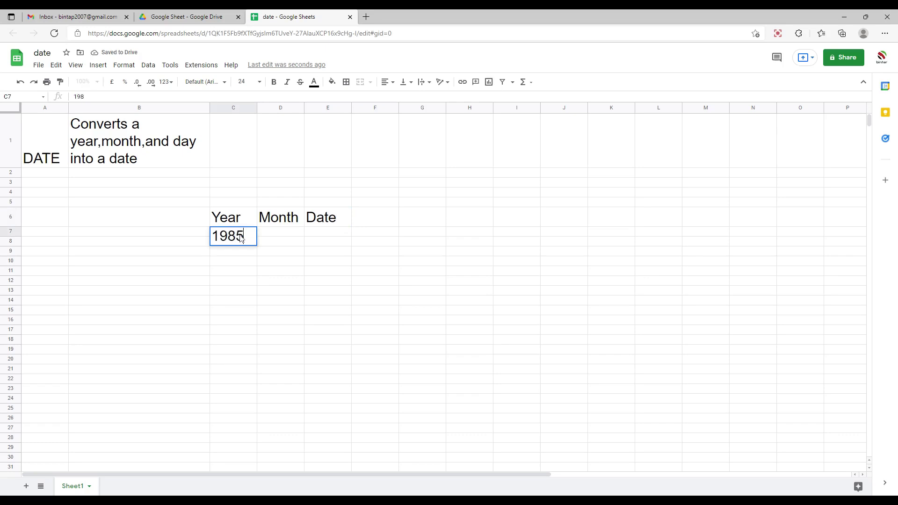
{"action": "key", "text": "Tab"}
{"action": "type", "text": "5"}
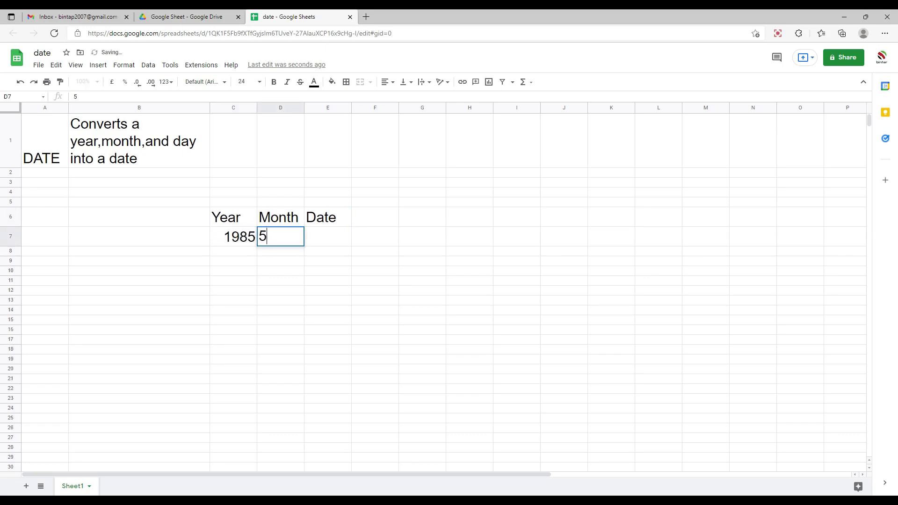
{"action": "key", "text": "Tab"}
{"action": "type", "text": "10"}
{"action": "key", "text": "Return"}
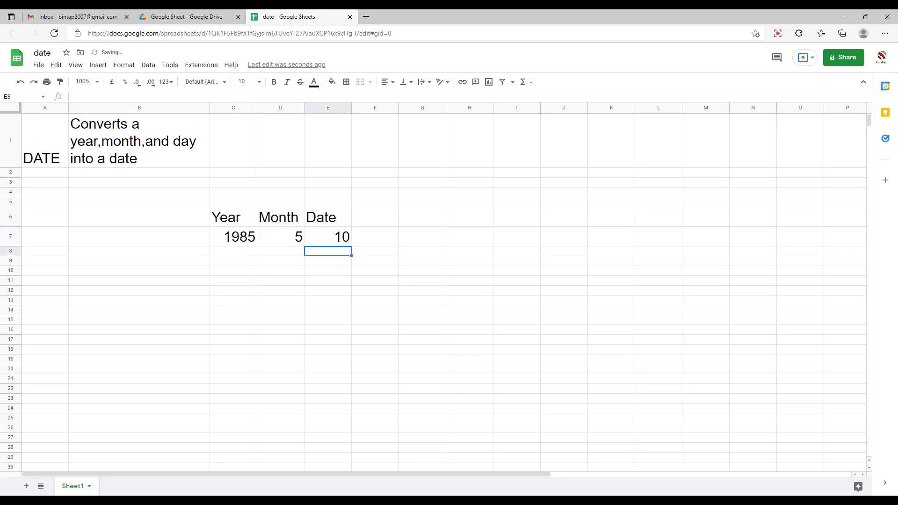
{"action": "type", "text": "1988"}
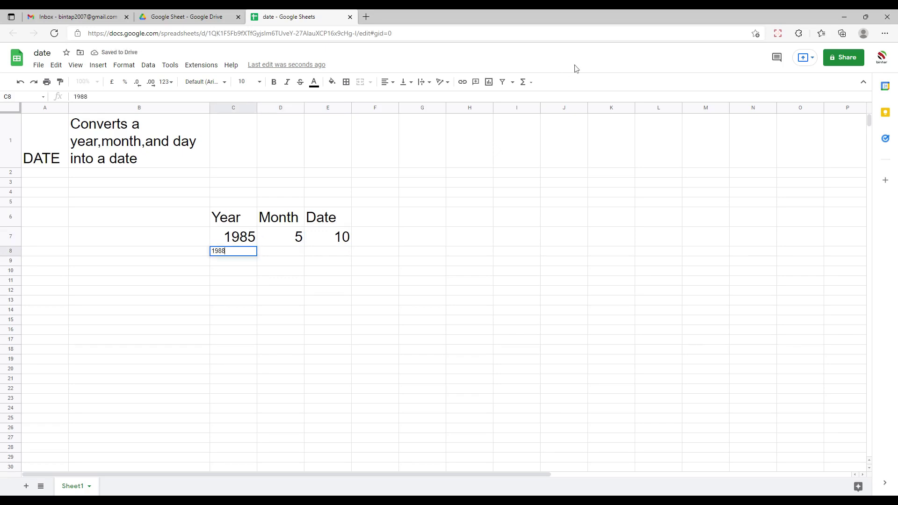
{"action": "key", "text": "Tab"}
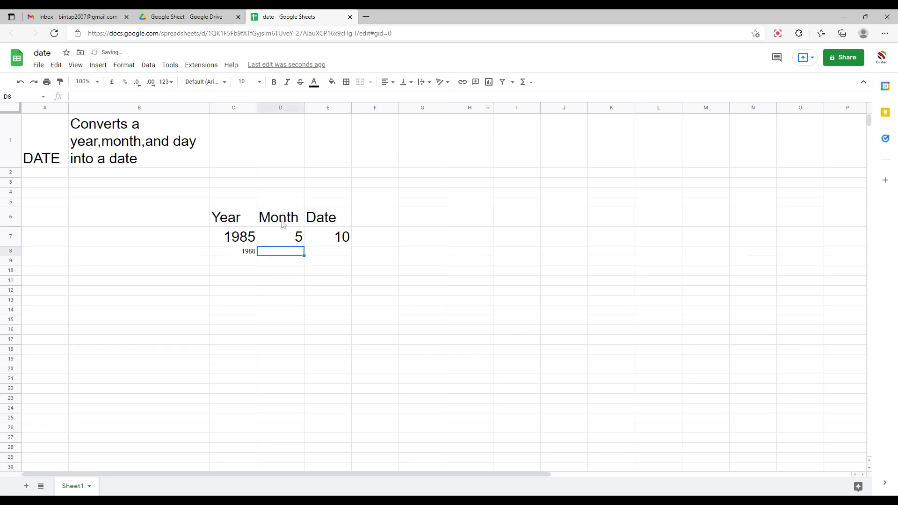
- Copy the formatting of cells C7:E7 onto the rows below in columns C to E
{"action": "left_click_drag", "start_coordinate": [240, 241], "coordinate": [331, 237]}
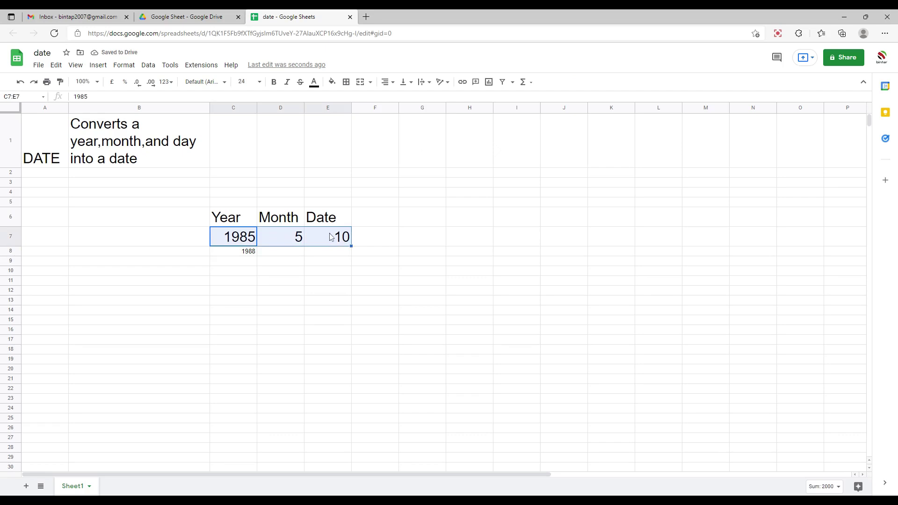
{"action": "left_click", "coordinate": [60, 82]}
{"action": "mouse_move", "coordinate": [222, 257]}
{"action": "left_mouse_down"}
{"action": "mouse_move", "coordinate": [343, 327]}
{"action": "mouse_move", "coordinate": [330, 318]}
{"action": "left_mouse_up"}
- Enter 10 as the month in D8 and 10 as the day in E8
{"action": "left_click", "coordinate": [277, 262]}
{"action": "type", "text": "10"}
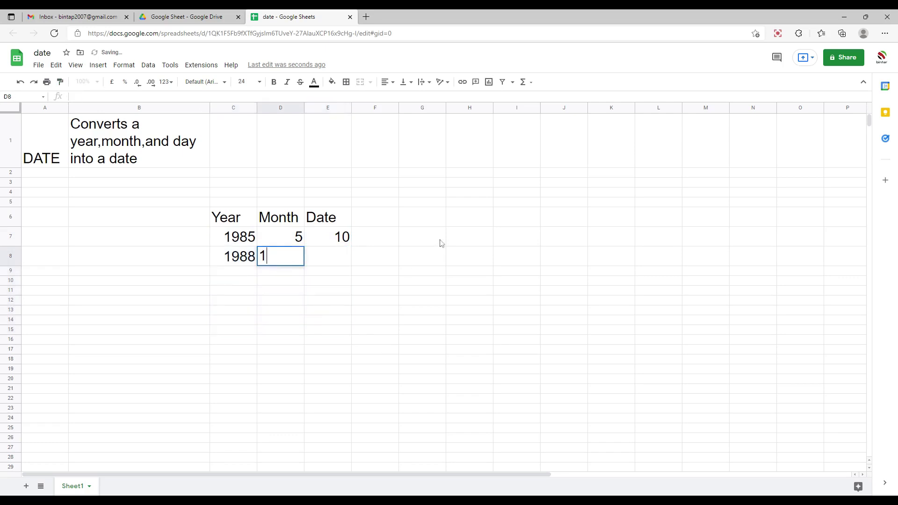
{"action": "key", "text": "Tab"}
{"action": "type", "text": "10"}
{"action": "key", "text": "Tab"}
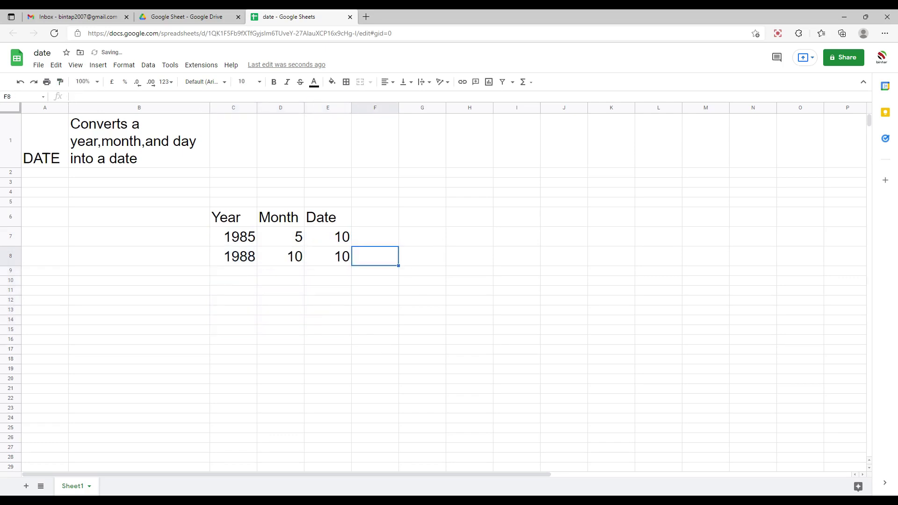
- Fill row 9 with 1987 in C9, 5 in D9 and 1 in E9
{"action": "key", "text": "Left"}
{"action": "key", "text": "Down"}
{"action": "key", "text": "Left"}
{"action": "key", "text": "Left"}
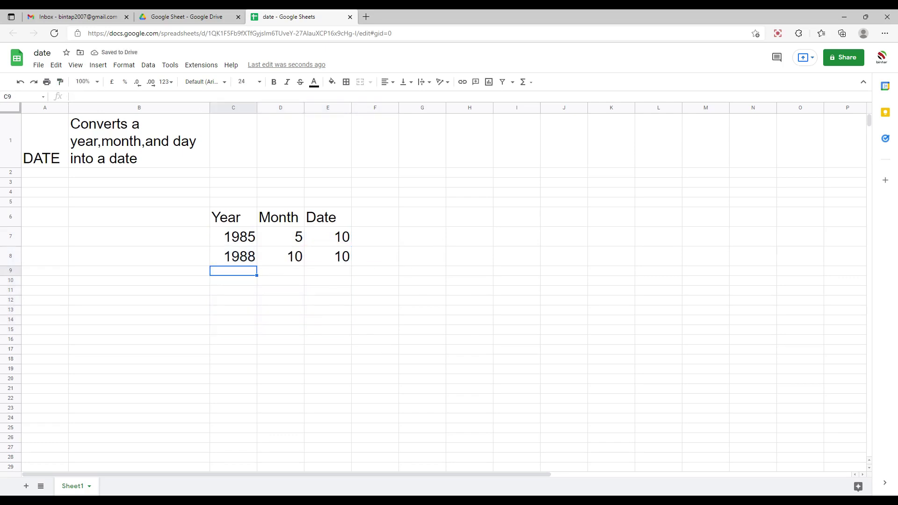
{"action": "type", "text": "1987"}
{"action": "key", "text": "Tab"}
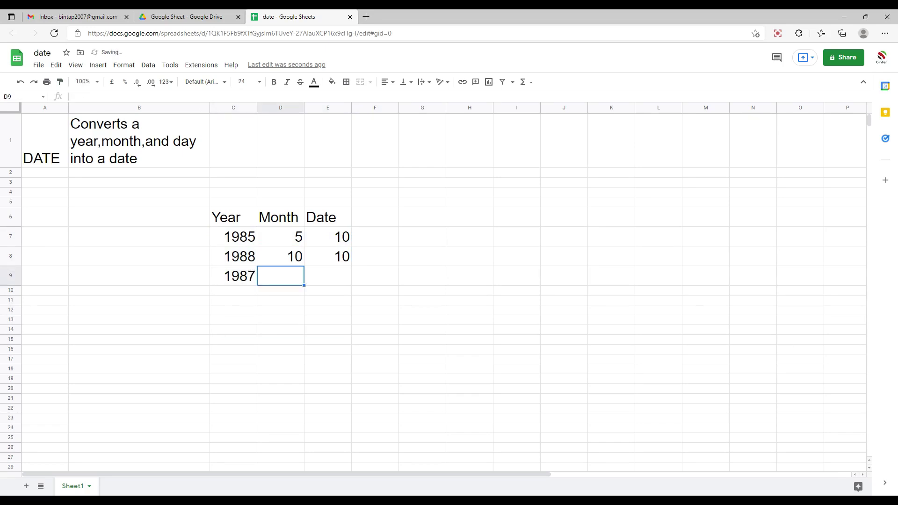
{"action": "type", "text": "5"}
{"action": "key", "text": "Tab"}
{"action": "type", "text": "1"}
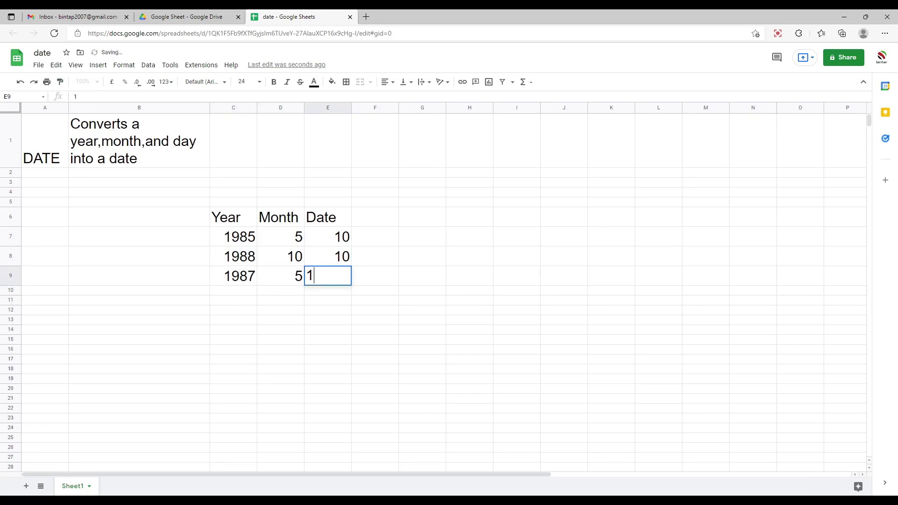
{"action": "key", "text": "Tab"}
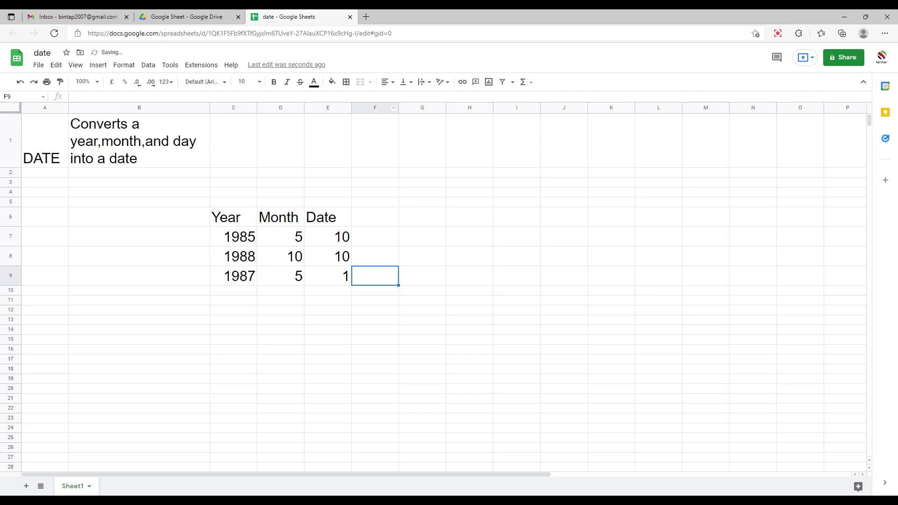
- Widen column E slightly and apply all borders to the range C6:F9
{"action": "left_click_drag", "start_coordinate": [352, 108], "coordinate": [364, 107]}
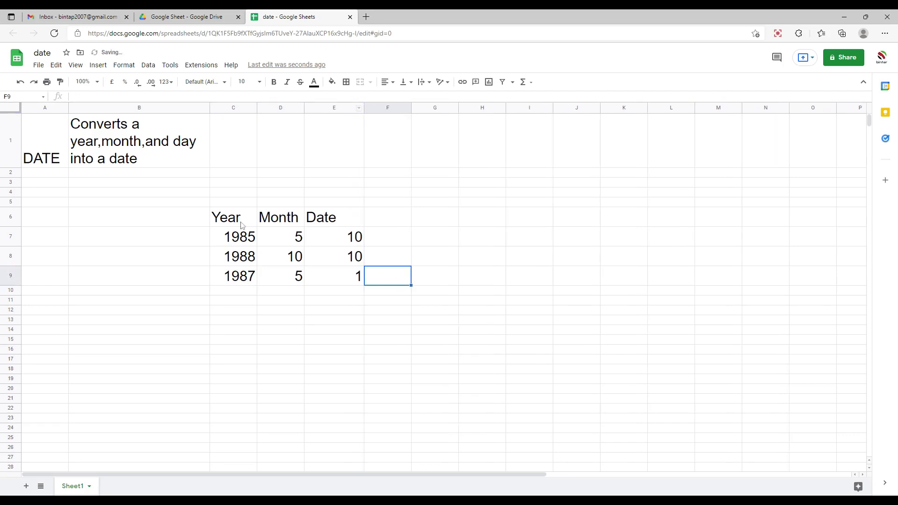
{"action": "left_click_drag", "start_coordinate": [242, 224], "coordinate": [400, 289]}
{"action": "left_click", "coordinate": [346, 82]}
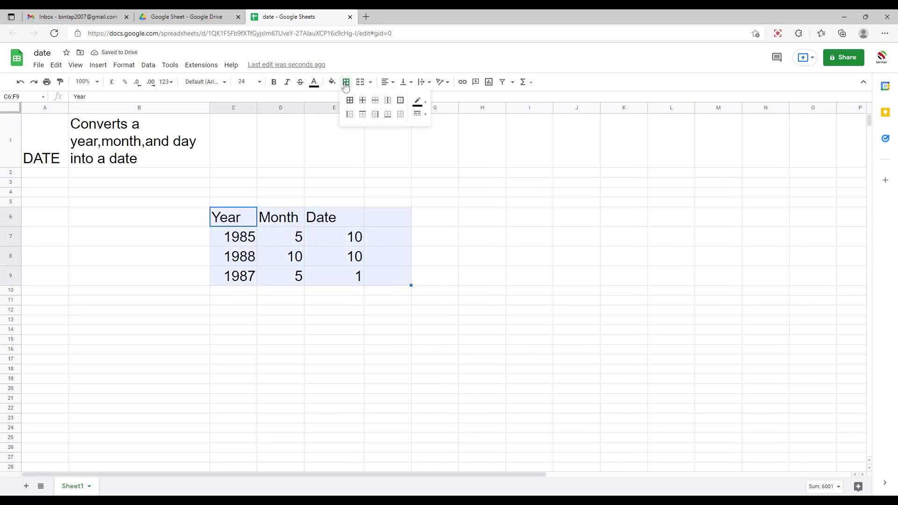
{"action": "left_click", "coordinate": [349, 100]}
{"action": "left_click", "coordinate": [452, 202]}
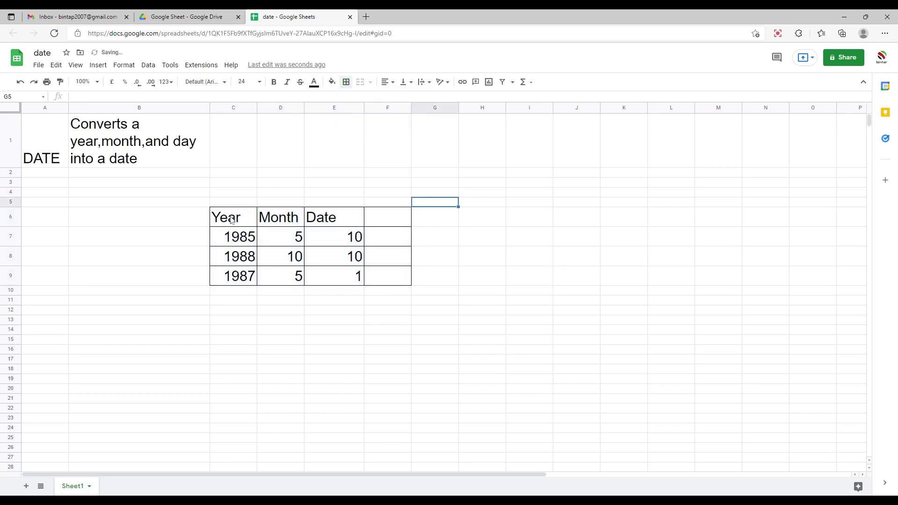
- Center the contents of the table range C6:F9 horizontally
{"action": "left_click_drag", "start_coordinate": [233, 219], "coordinate": [393, 287]}
{"action": "left_click", "coordinate": [387, 82]}
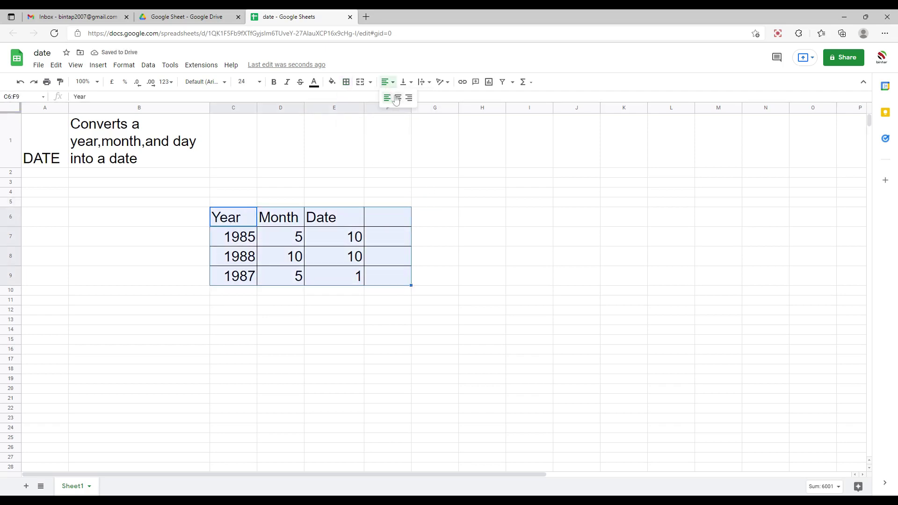
{"action": "left_click", "coordinate": [396, 96]}
{"action": "left_click", "coordinate": [483, 182]}
- Widen columns F, E and D so the table cells have more room
{"action": "left_click_drag", "start_coordinate": [411, 108], "coordinate": [432, 108]}
{"action": "left_click_drag", "start_coordinate": [363, 108], "coordinate": [383, 108]}
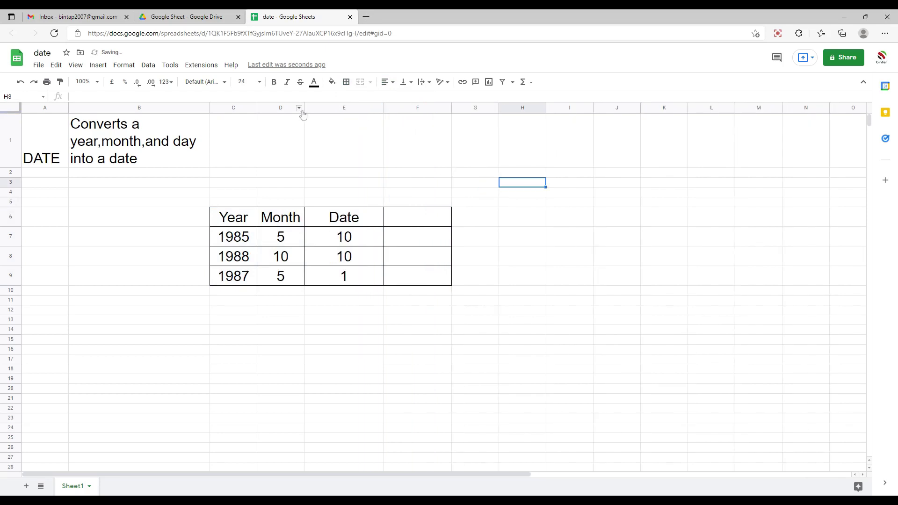
{"action": "left_click_drag", "start_coordinate": [304, 108], "coordinate": [319, 108]}
- Change the header in E6 to Day and enter the header Date in F6
{"action": "left_click", "coordinate": [414, 242]}
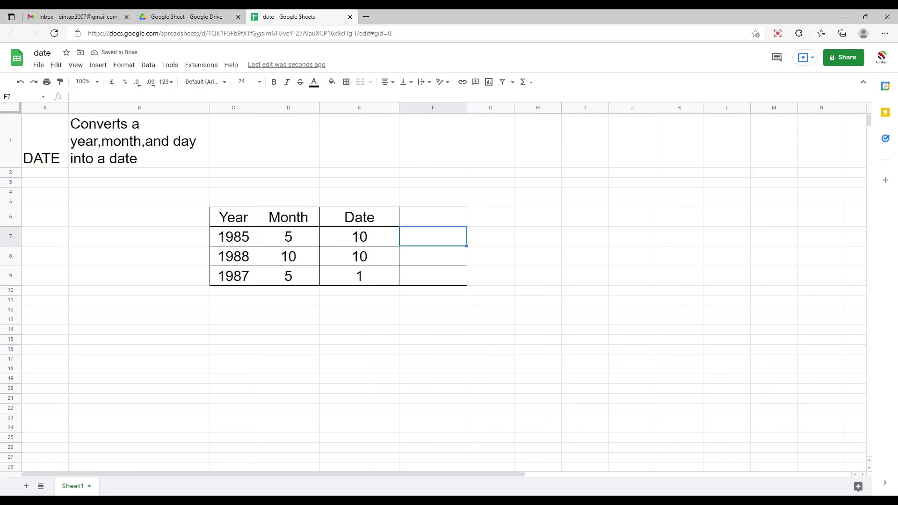
{"action": "left_click", "coordinate": [431, 222]}
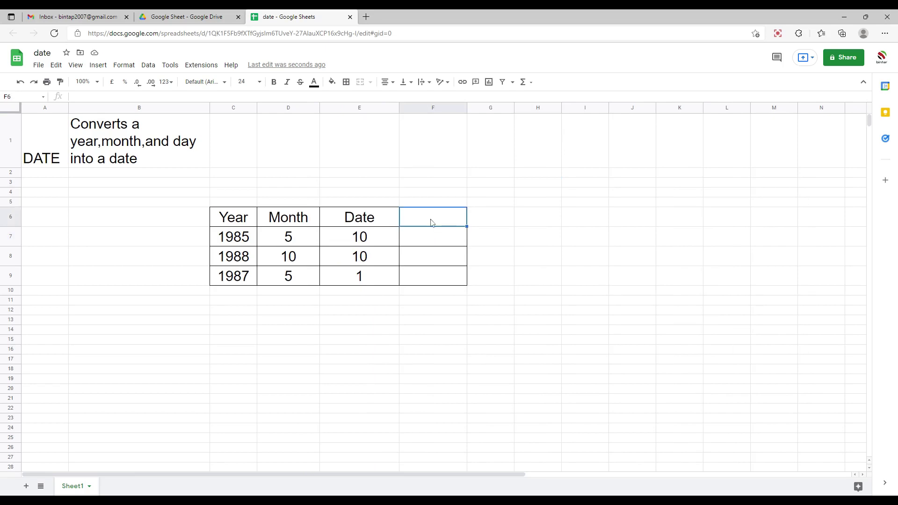
{"action": "left_click", "coordinate": [375, 222]}
{"action": "type", "text": "Day"}
{"action": "key", "text": "Tab"}
{"action": "type", "text": "date"}
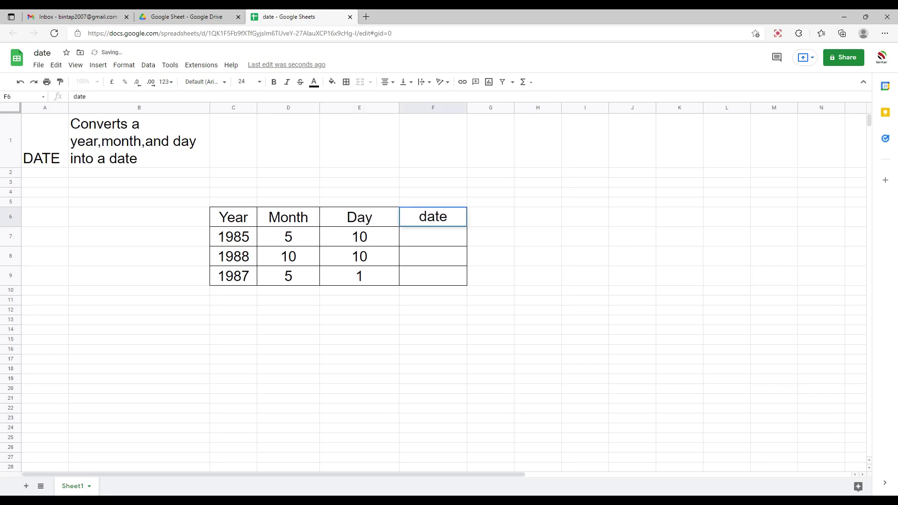
{"action": "key", "text": "BackSpace"}
{"action": "key", "text": "BackSpace"}
{"action": "key", "text": "BackSpace"}
{"action": "key", "text": "BackSpace"}
{"action": "type", "text": "D"}
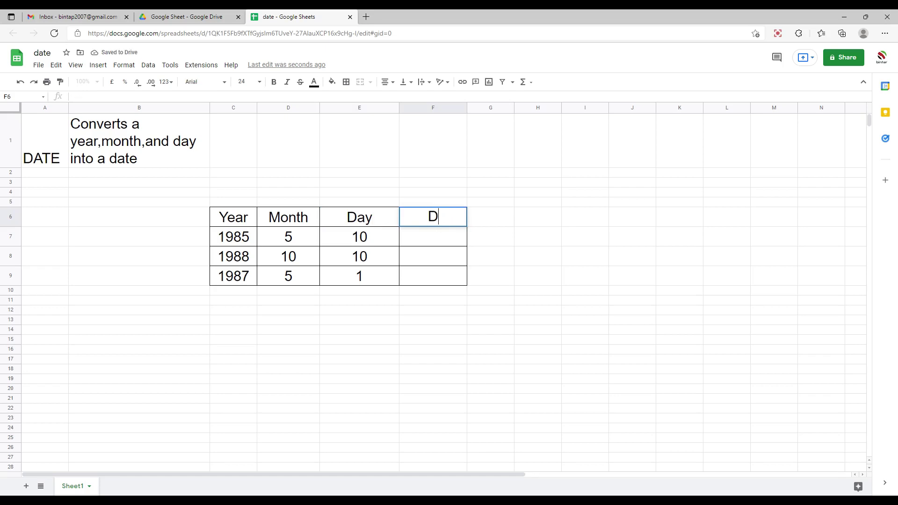
{"action": "type", "text": "ate"}
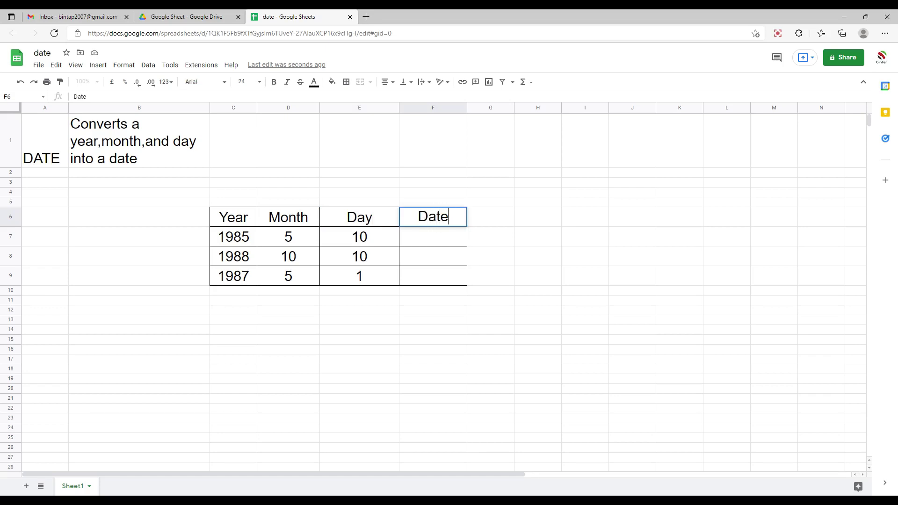
{"action": "key", "text": "Return"}
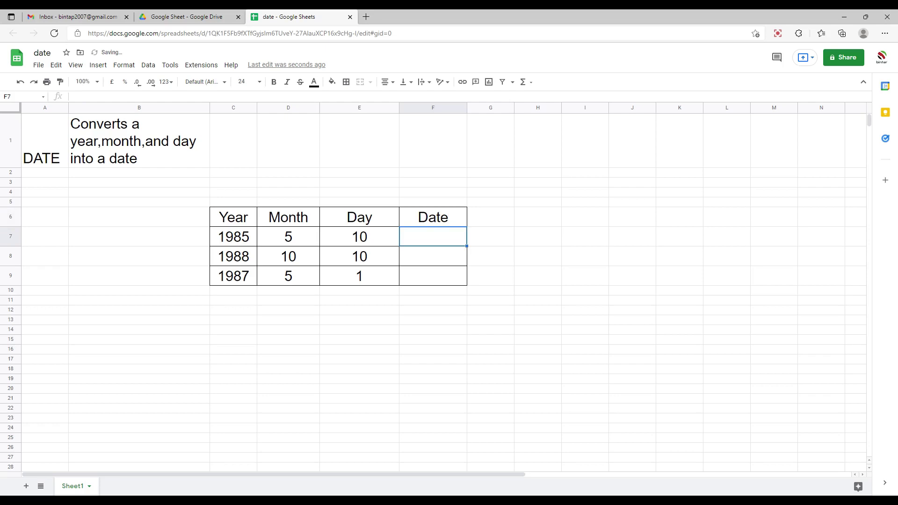
- Enter the date 10/05/1985 manually in cell F7
{"action": "type", "text": "10/"}
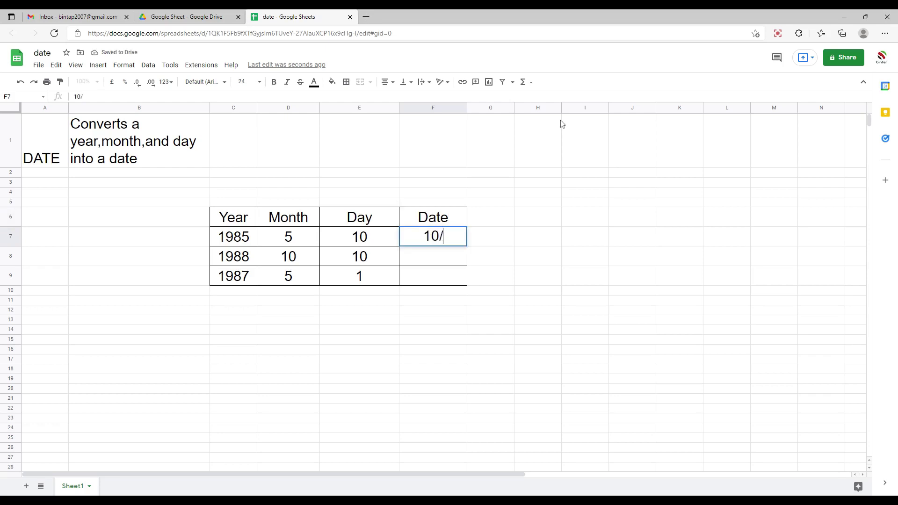
{"action": "type", "text": "05/"}
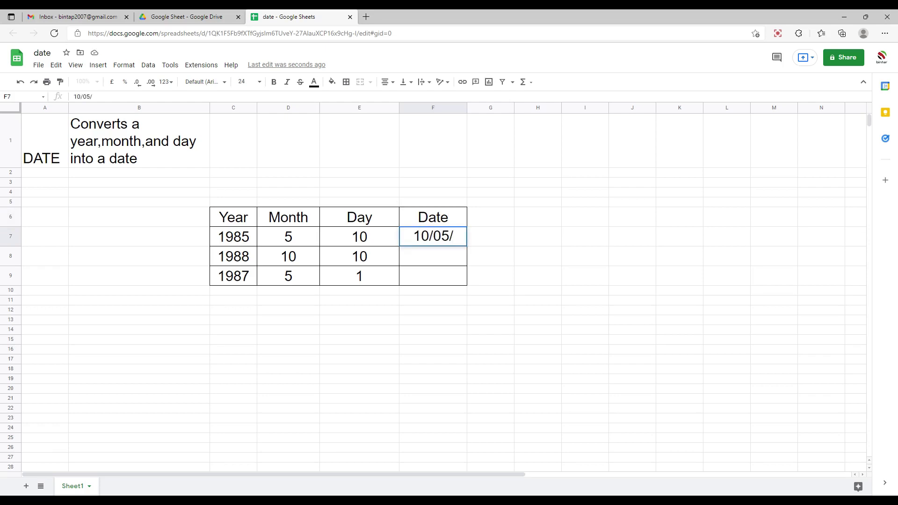
{"action": "type", "text": "1985"}
{"action": "key", "text": "Return"}
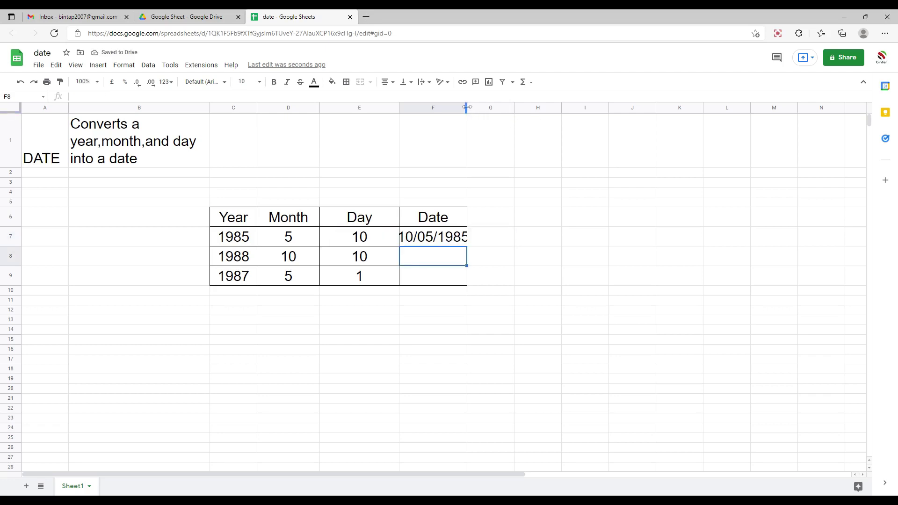
- Widen column F to fit a full date and clear the contents of cell F7
{"action": "left_click_drag", "start_coordinate": [466, 107], "coordinate": [491, 107]}
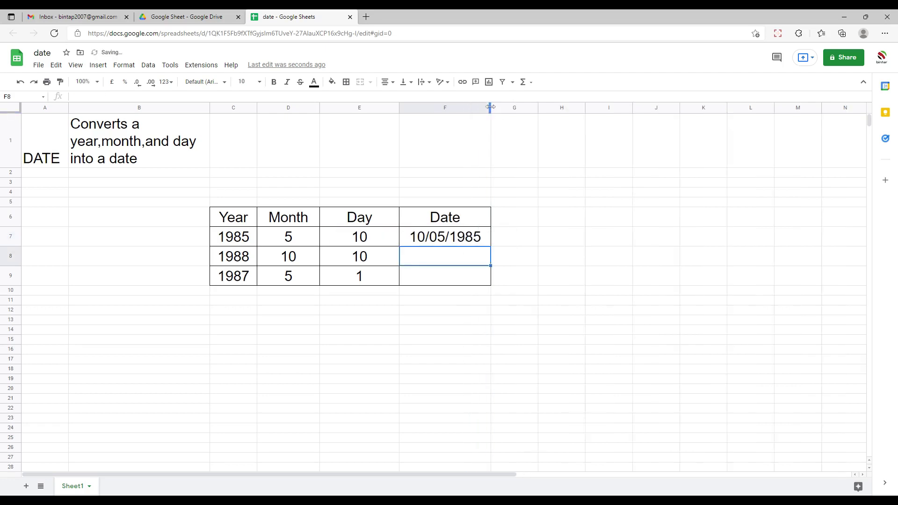
{"action": "left_click", "coordinate": [461, 244]}
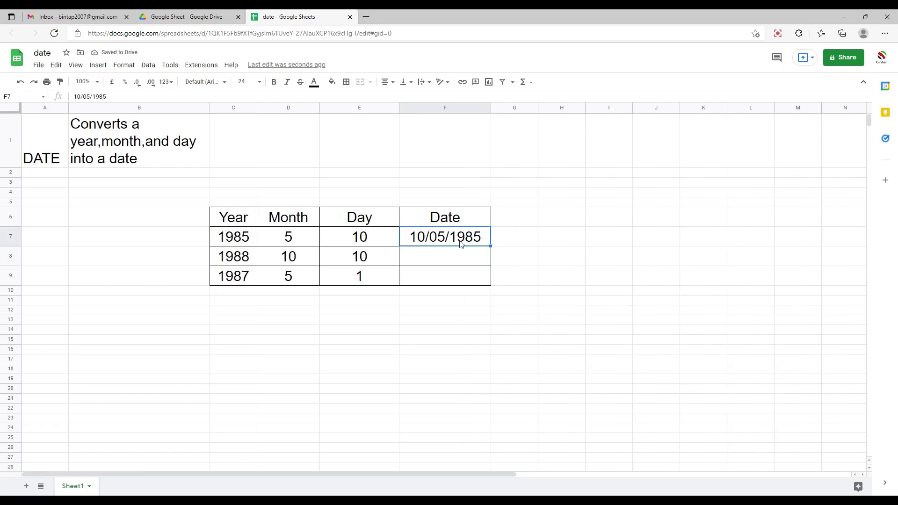
{"action": "key", "text": "Delete"}
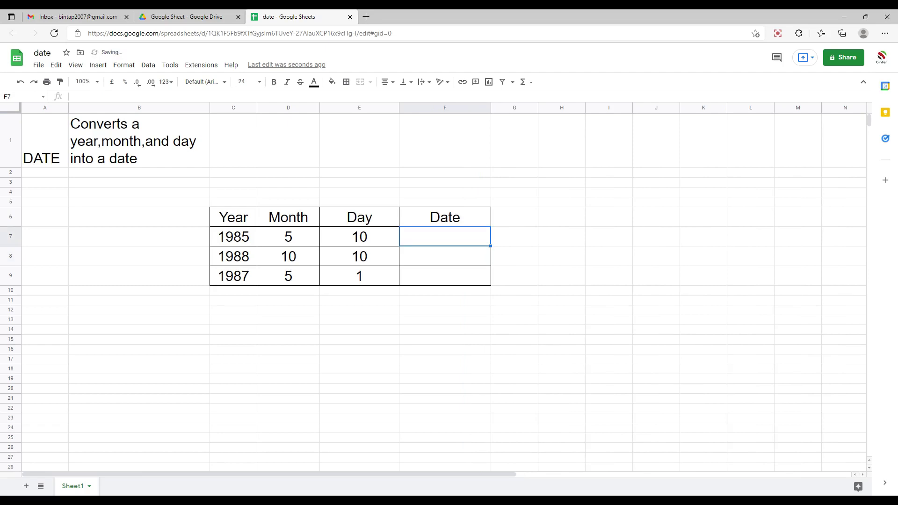
- Enter the formula =DATE(C7,D7,E7) in F7 and accept the suggested auto-fill for F8 and F9
{"action": "type", "text": "="}
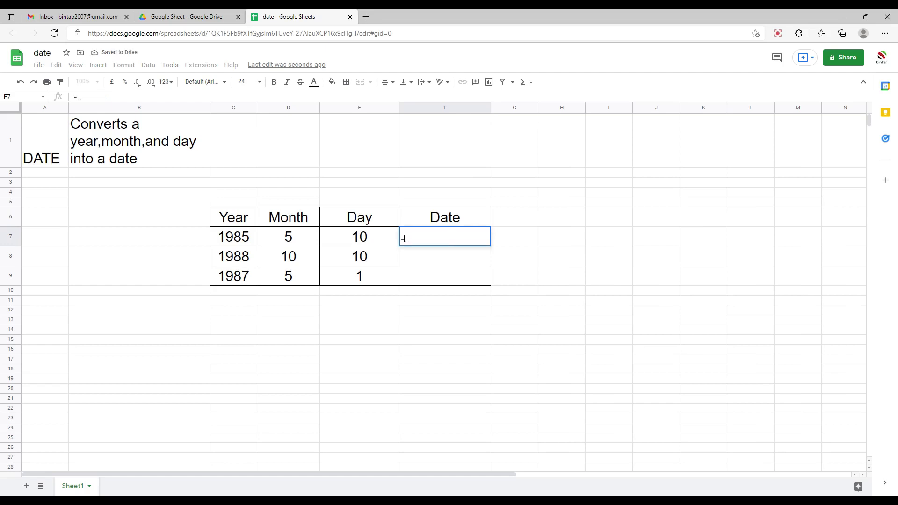
{"action": "type", "text": "DA"}
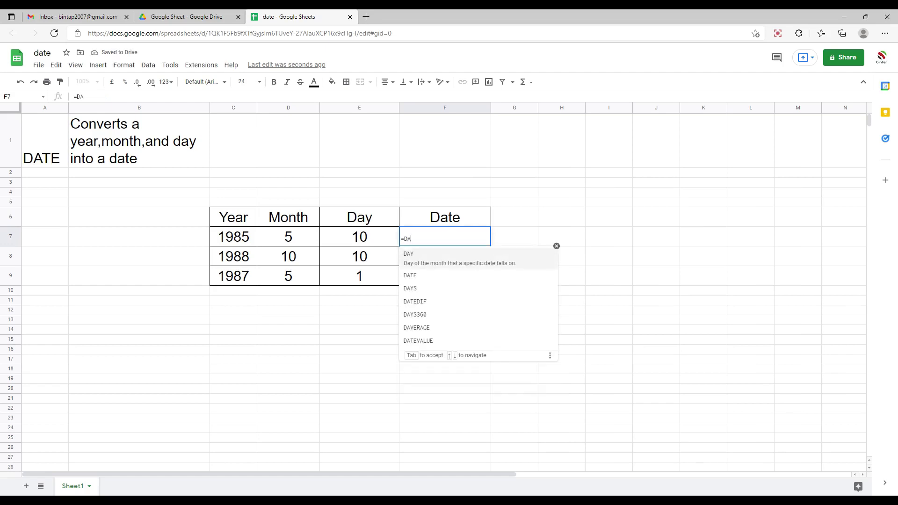
{"action": "type", "text": "TE"}
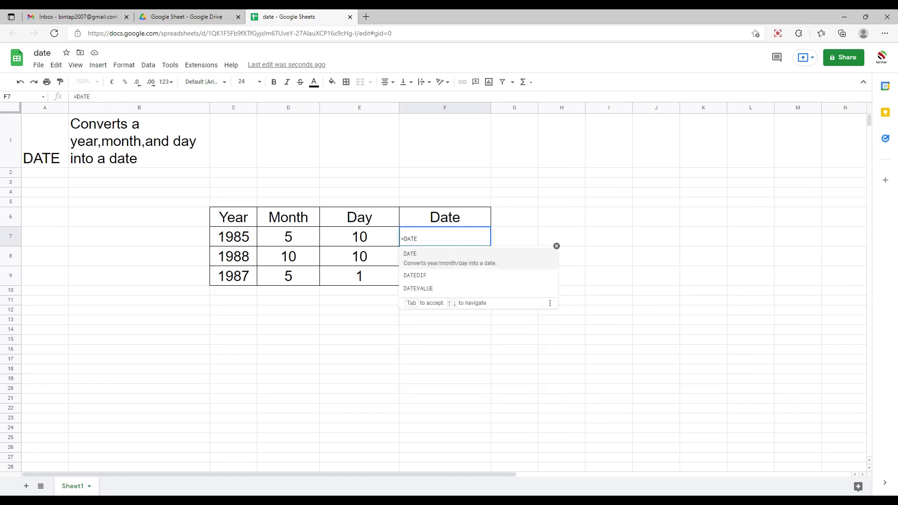
{"action": "type", "text": "("}
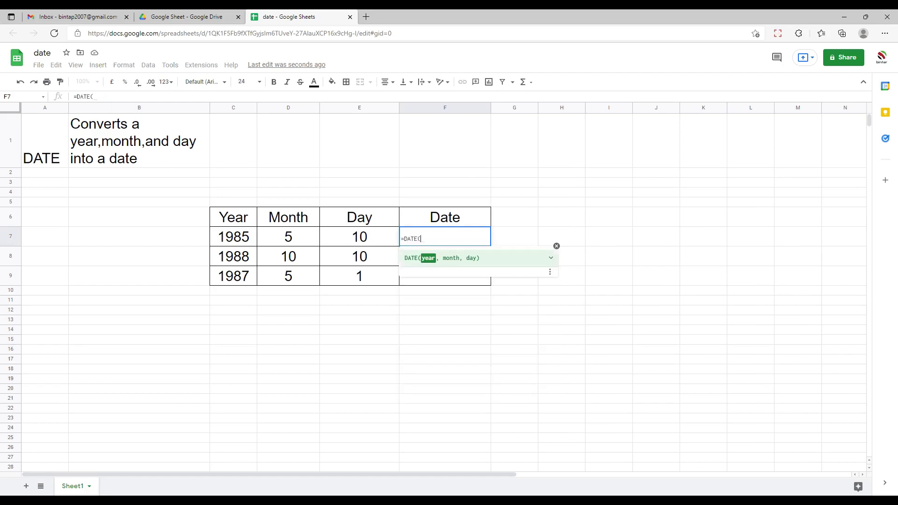
{"action": "left_click", "coordinate": [244, 246]}
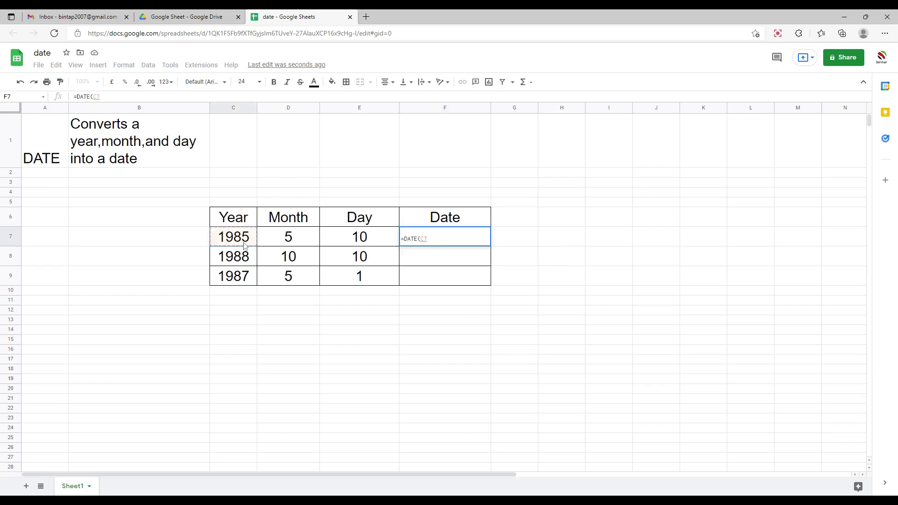
{"action": "type", "text": ","}
{"action": "left_click", "coordinate": [291, 236]}
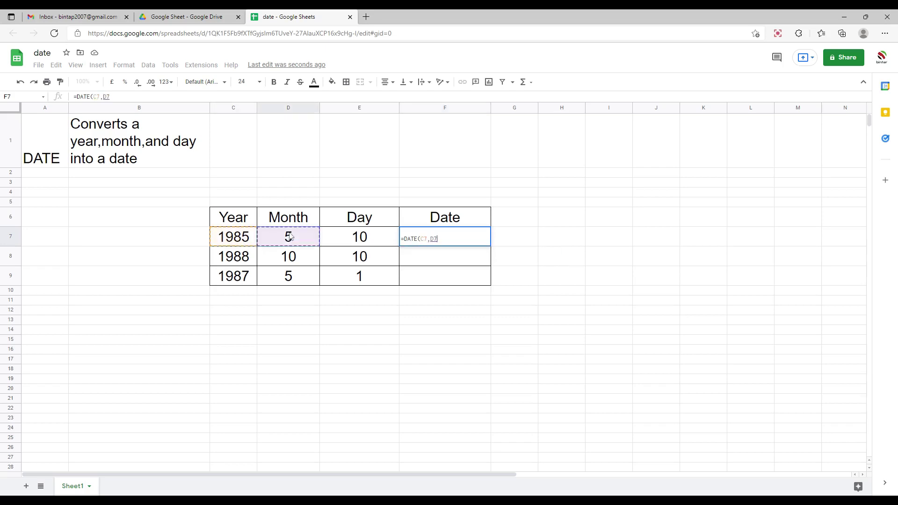
{"action": "type", "text": ","}
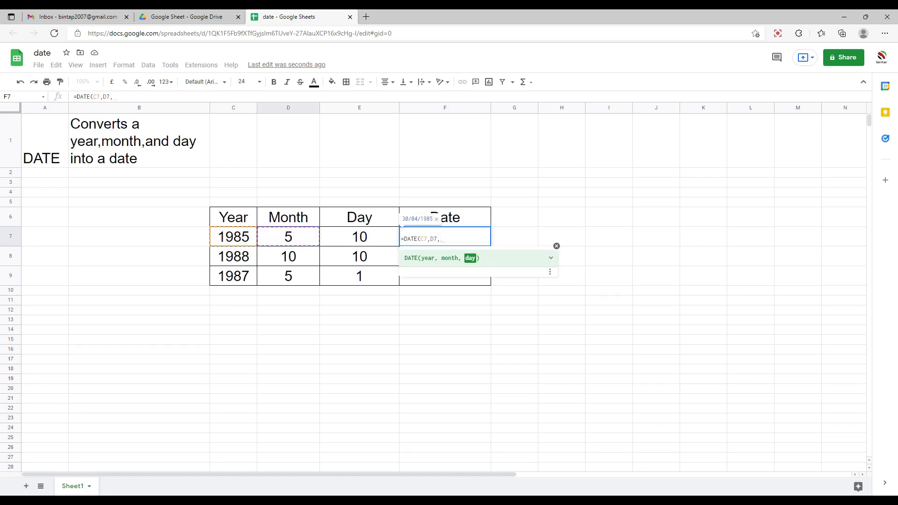
{"action": "left_click", "coordinate": [358, 240]}
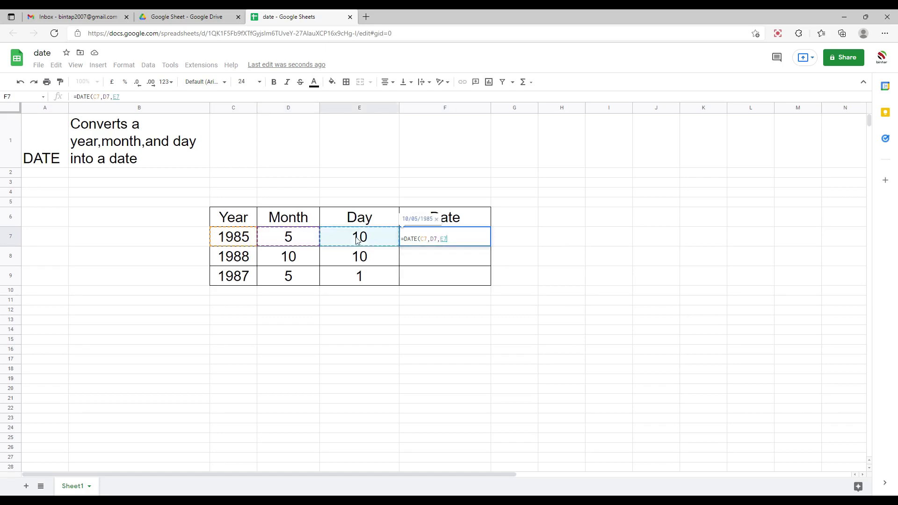
{"action": "type", "text": ")"}
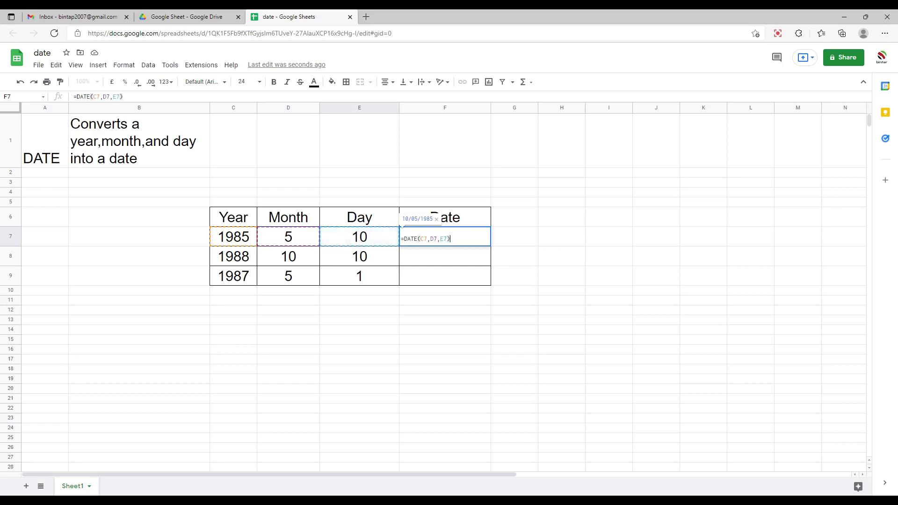
{"action": "key", "text": "Return"}
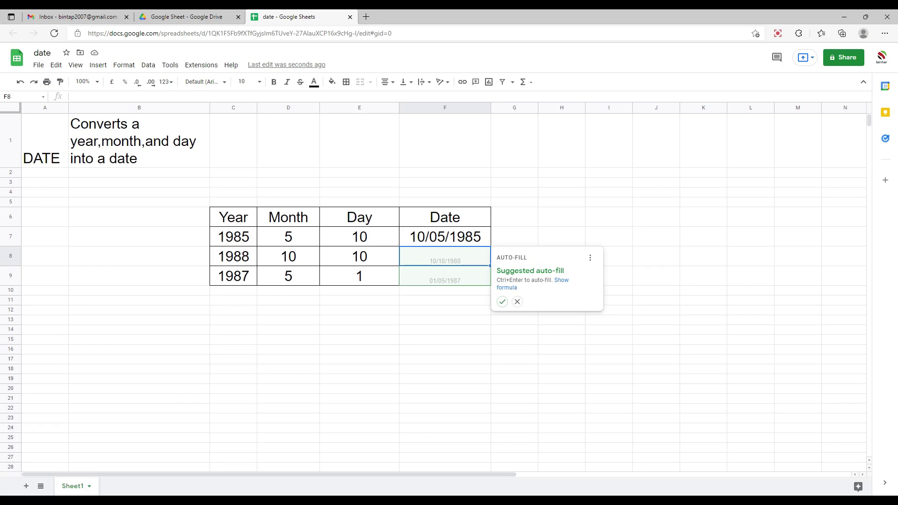
{"action": "left_click", "coordinate": [502, 302]}
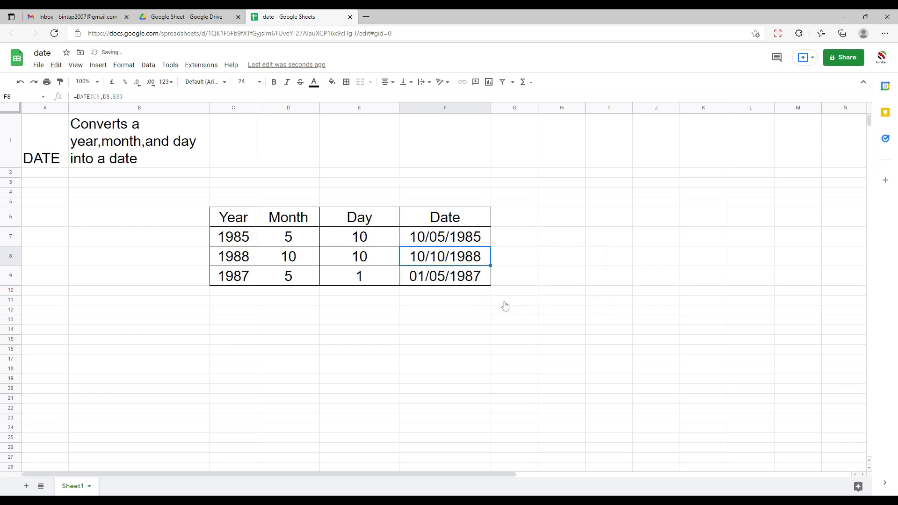
- Enter the formula =CONCATENATE(C7," ",D7," ",E7) in cell H7 to join year, month and day separated by spaces
{"action": "left_click", "coordinate": [476, 244]}
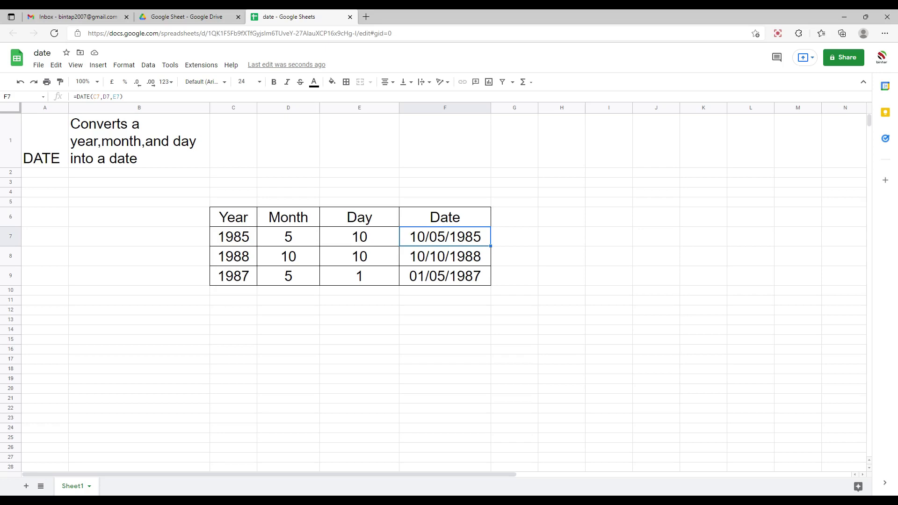
{"action": "left_click", "coordinate": [575, 241]}
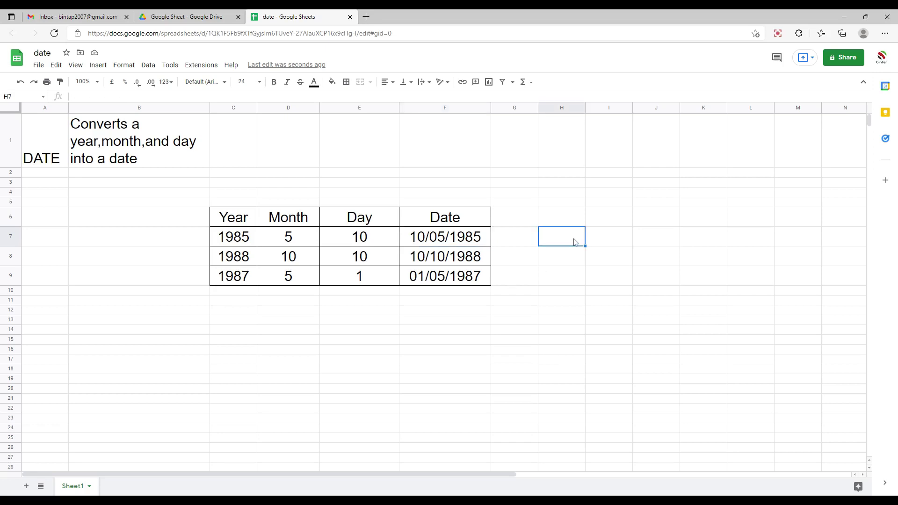
{"action": "type", "text": "="}
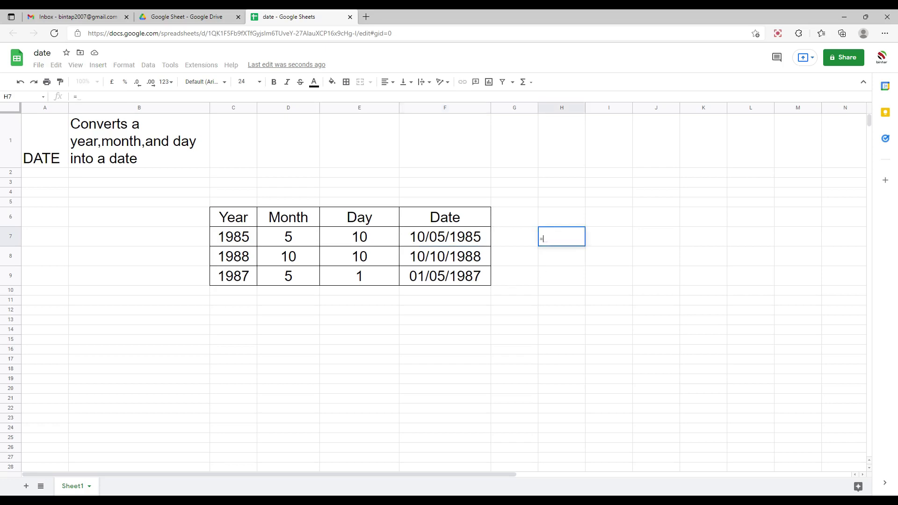
{"action": "type", "text": "con"}
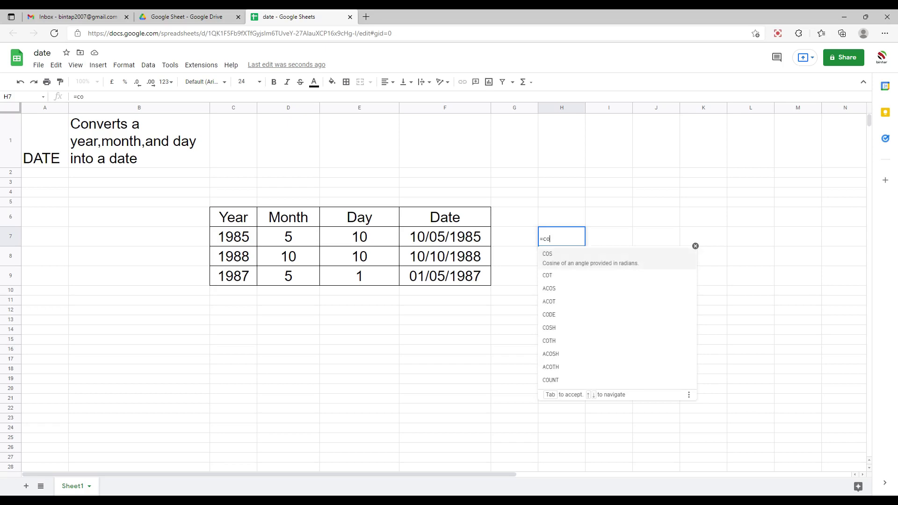
{"action": "key", "text": "Down"}
{"action": "key", "text": "Down"}
{"action": "key", "text": "Down"}
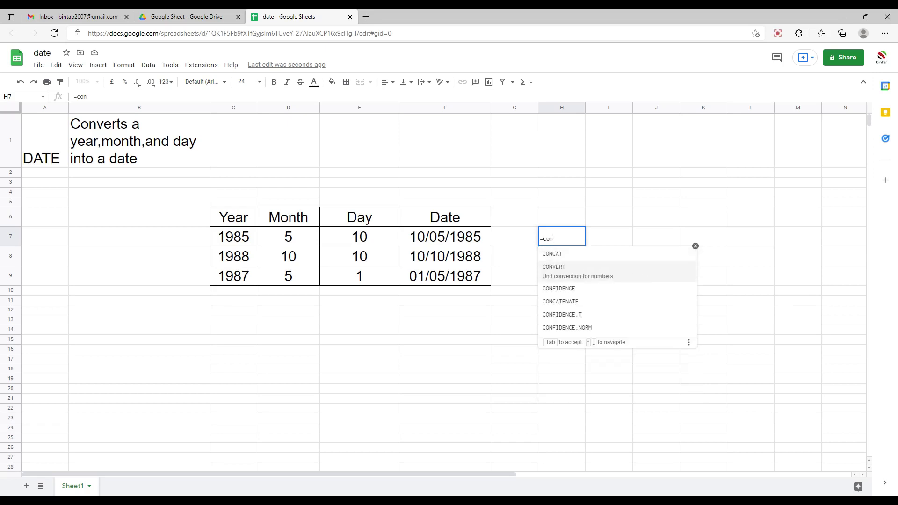
{"action": "key", "text": "Tab"}
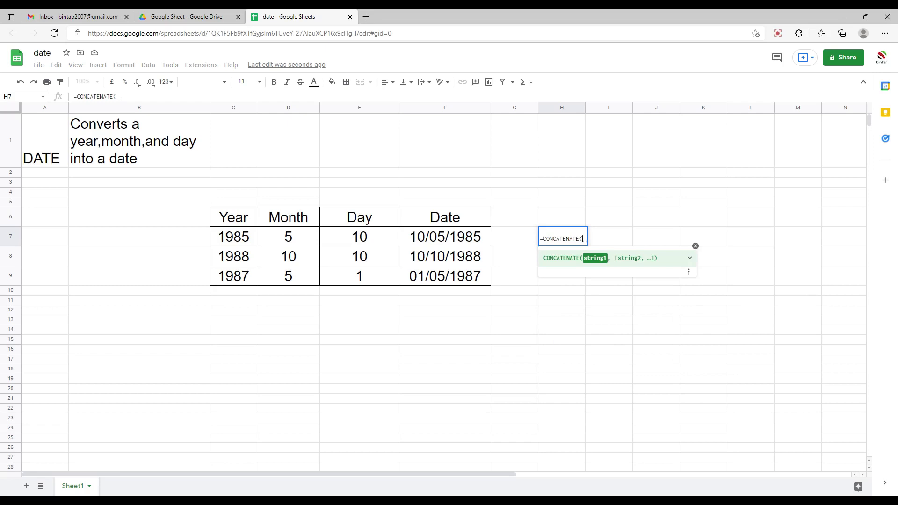
{"action": "left_click", "coordinate": [244, 238]}
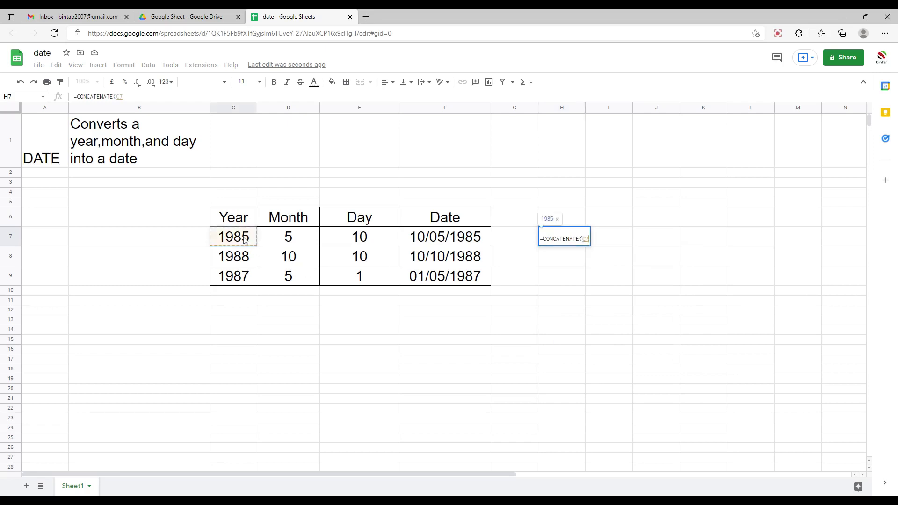
{"action": "type", "text": ","}
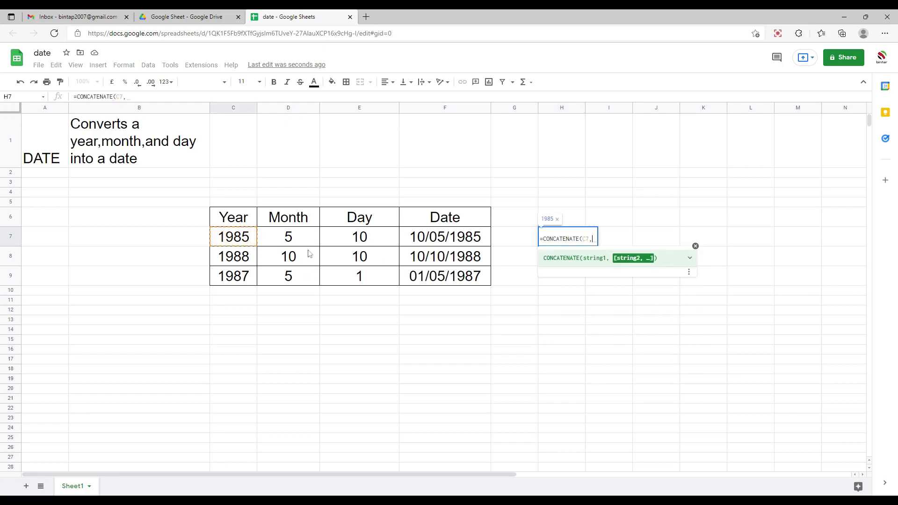
{"action": "type", "text": "\"\""}
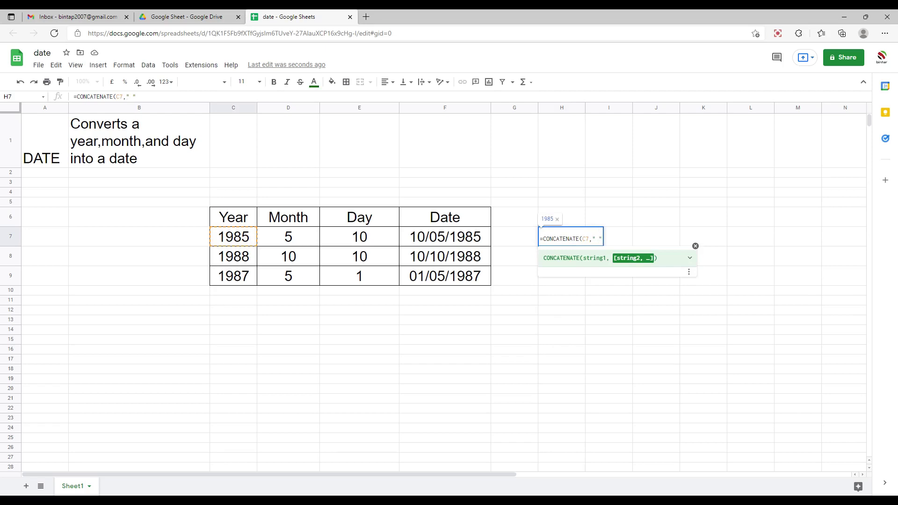
{"action": "key", "text": "Right"}
{"action": "type", "text": ","}
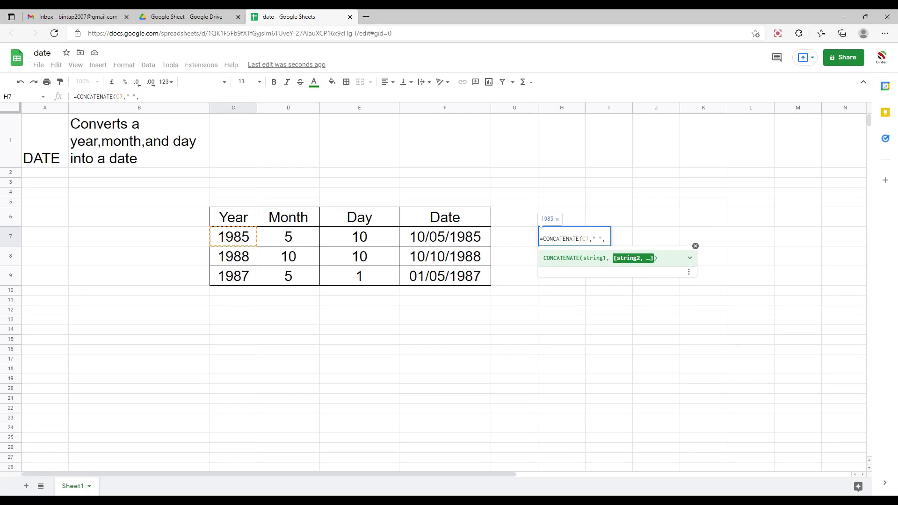
{"action": "left_click", "coordinate": [302, 244]}
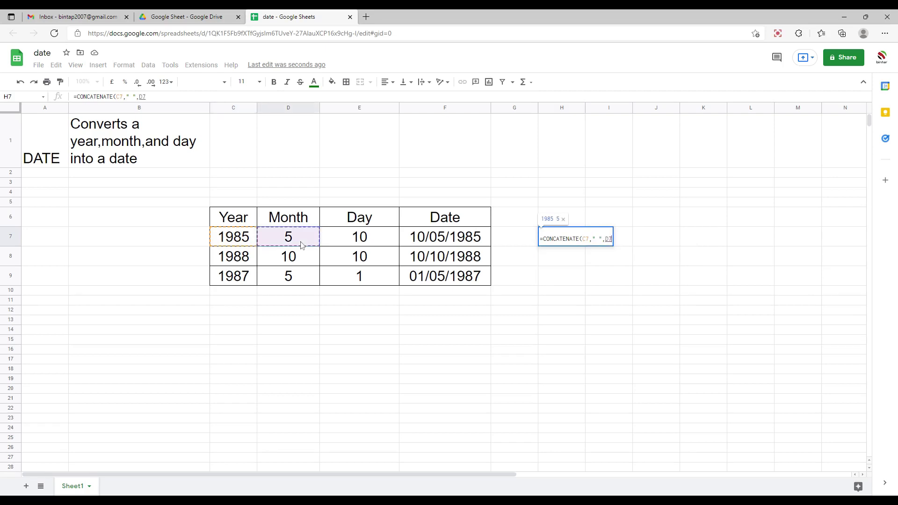
{"action": "type", "text": ","}
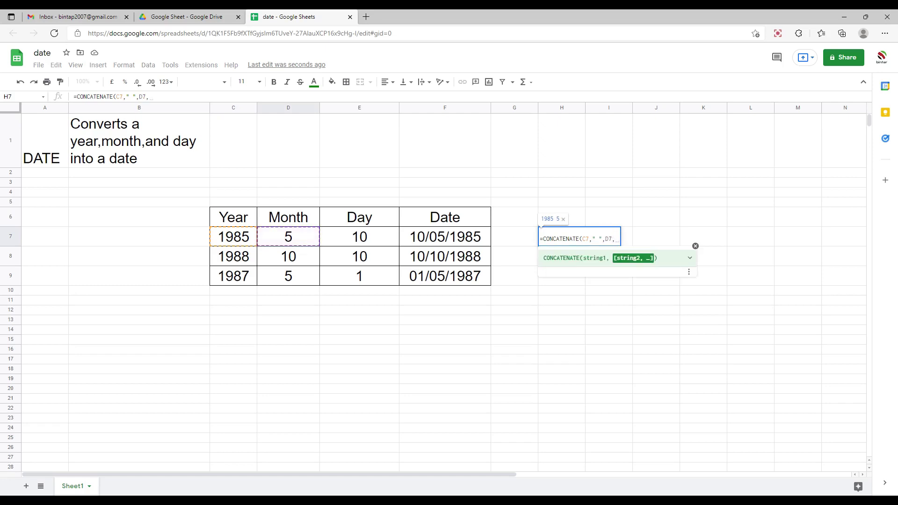
{"action": "type", "text": "\" \""}
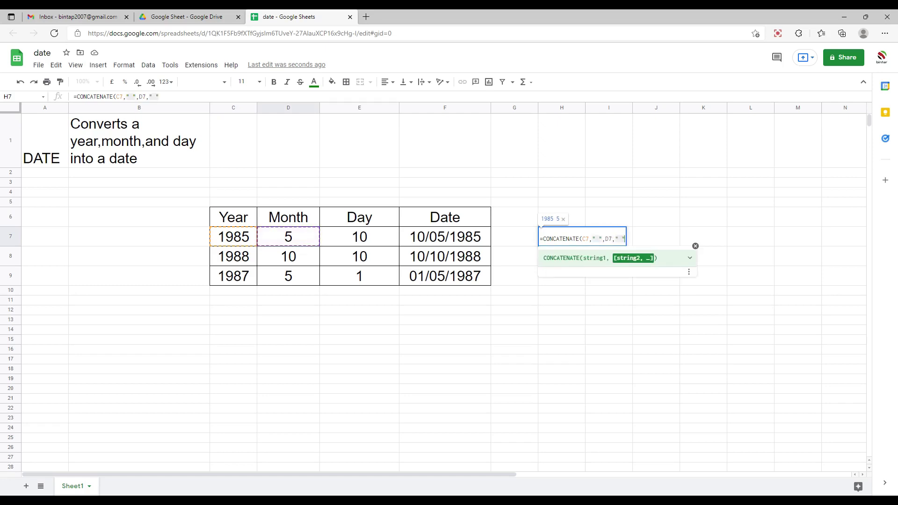
{"action": "type", "text": " \","}
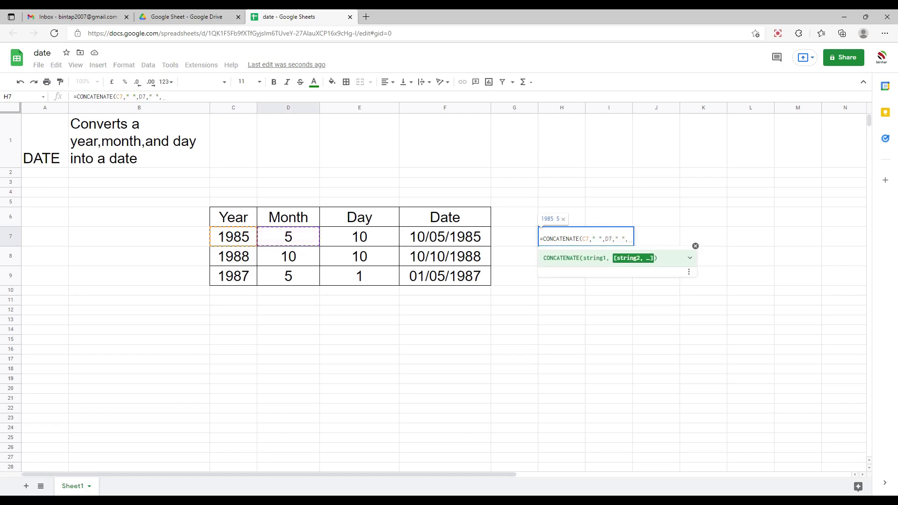
{"action": "left_click", "coordinate": [358, 240]}
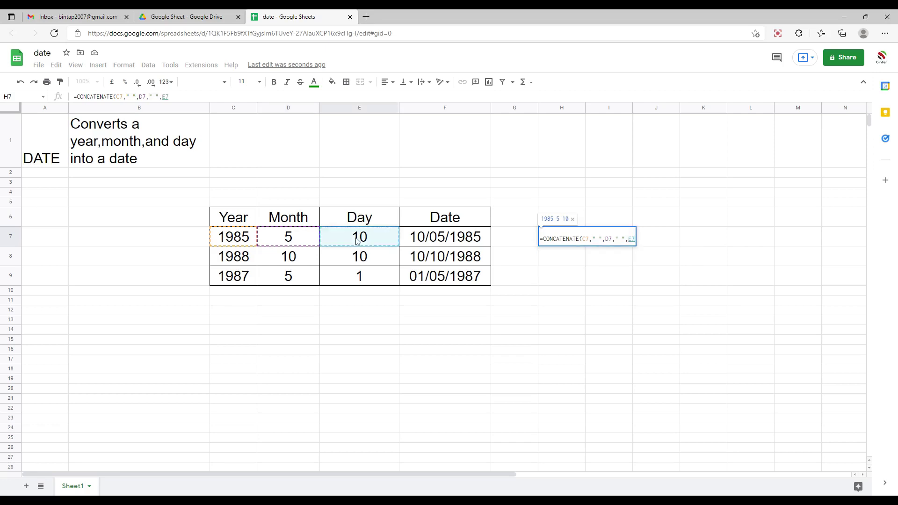
{"action": "key", "text": "Return"}
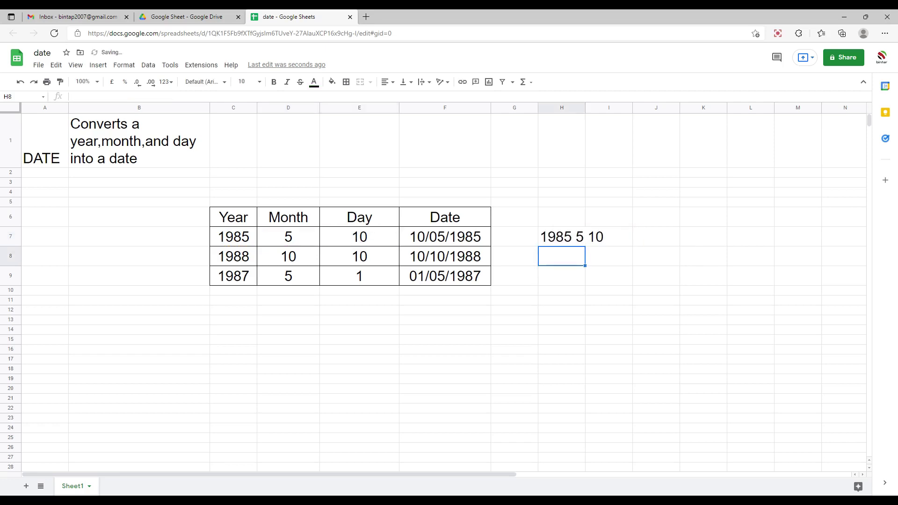
- Widen column H to fit the joined text in H7 and compare it with C7:E7 and the date in F7
{"action": "left_click", "coordinate": [567, 238]}
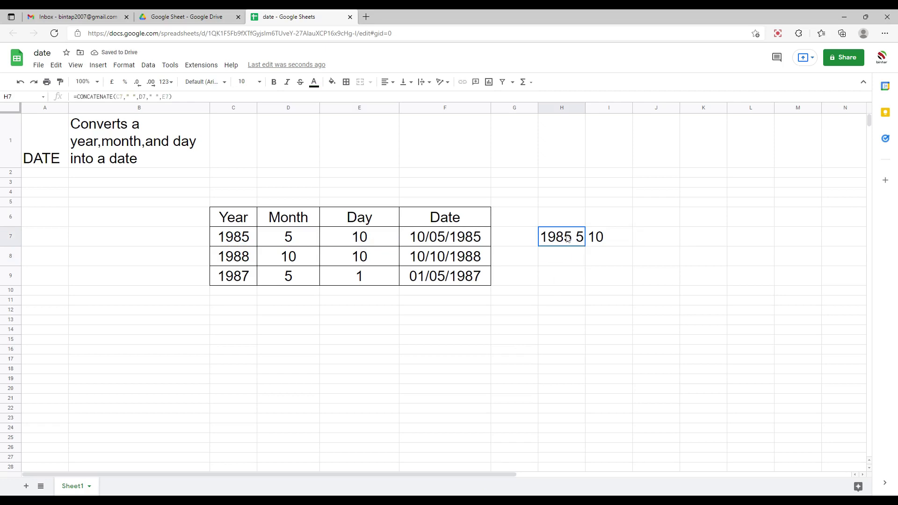
{"action": "left_click_drag", "start_coordinate": [584, 109], "coordinate": [620, 109]}
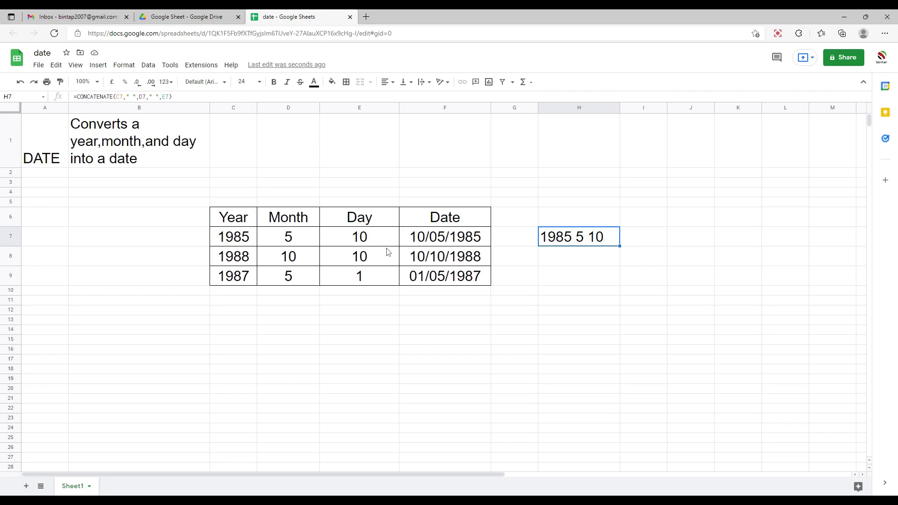
{"action": "left_click_drag", "start_coordinate": [239, 240], "coordinate": [334, 237]}
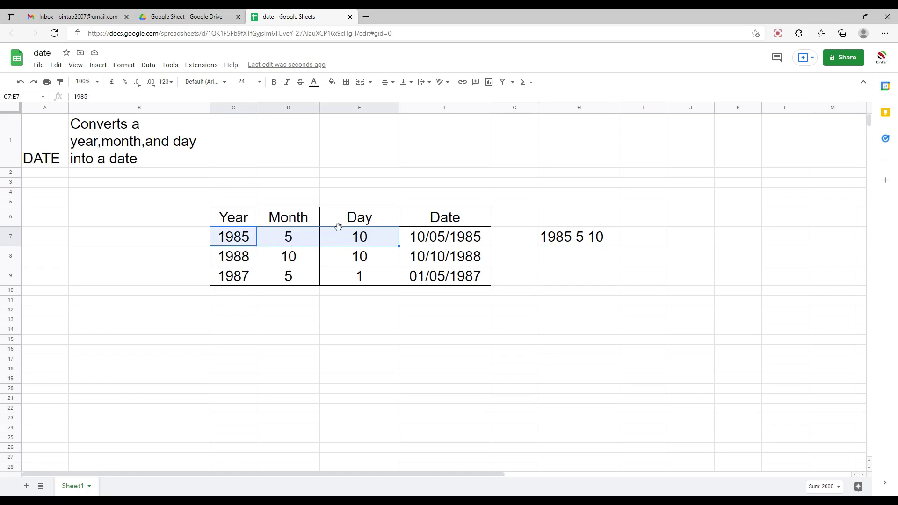
{"action": "left_click", "coordinate": [441, 241]}
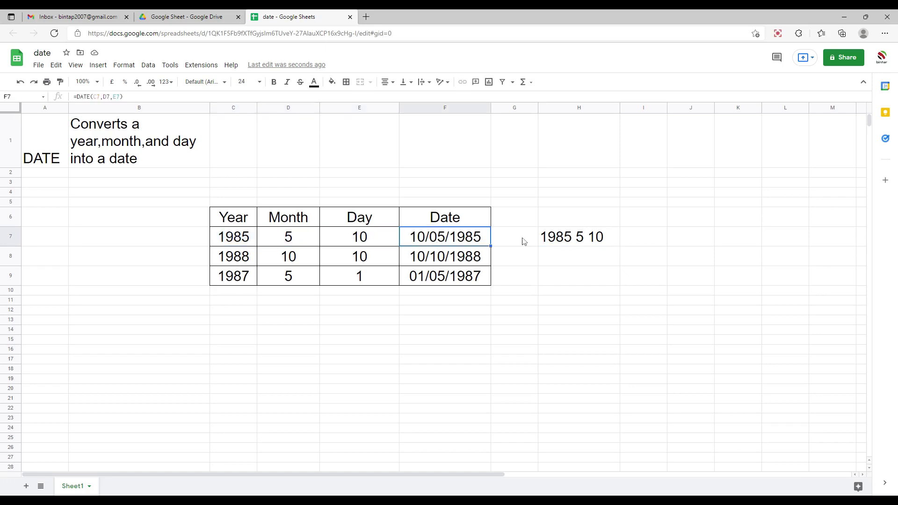
- Replace both space separators in the H7 formula with slashes, giving =CONCATENATE(C7,"/",D7,"/",E7)
{"action": "left_click", "coordinate": [561, 239]}
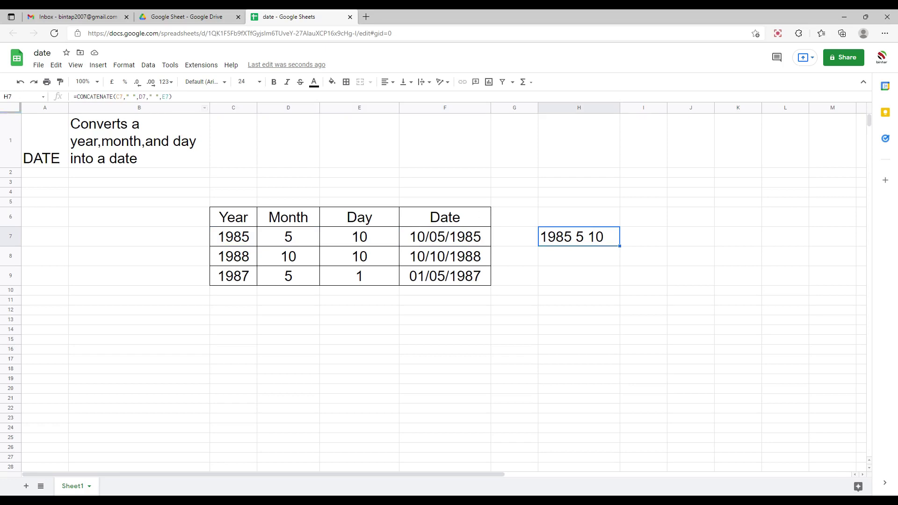
{"action": "left_click", "coordinate": [131, 96]}
{"action": "key", "text": "BackSpace"}
{"action": "type", "text": "/"}
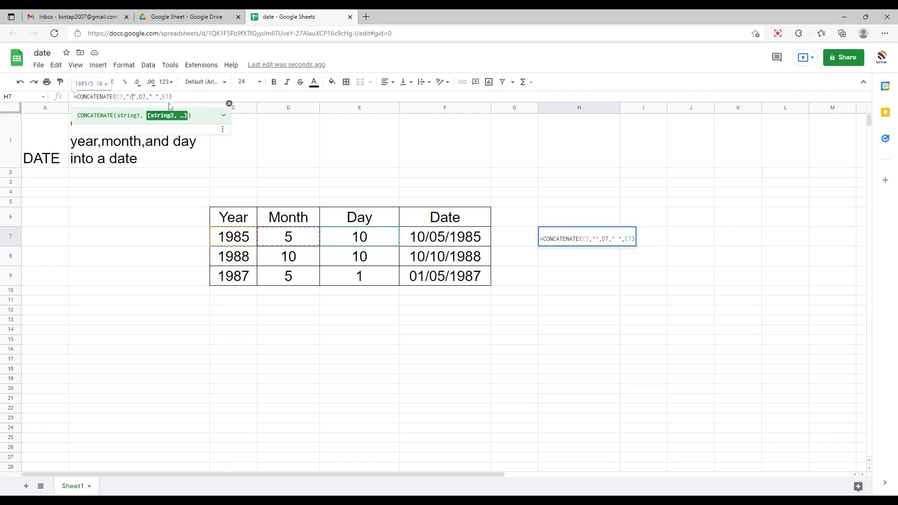
{"action": "double_click", "coordinate": [157, 96]}
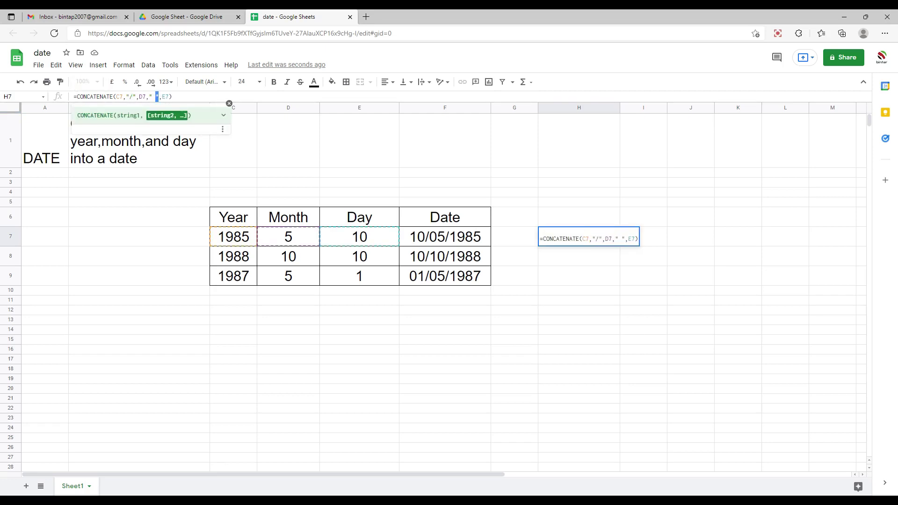
{"action": "left_click", "coordinate": [156, 96]}
{"action": "key", "text": "BackSpace"}
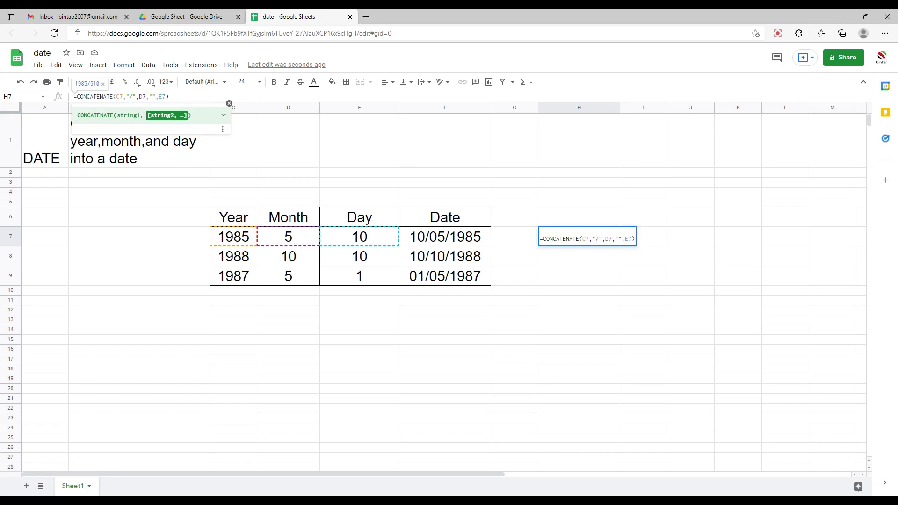
{"action": "type", "text": "/"}
{"action": "key", "text": "Return"}
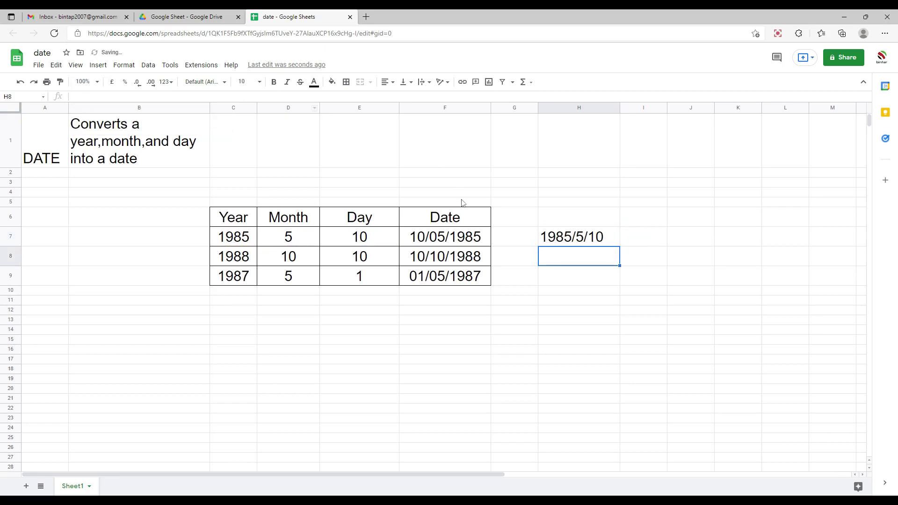
- Copy cell H7 and paste only its value into J7
{"action": "left_click", "coordinate": [555, 238]}
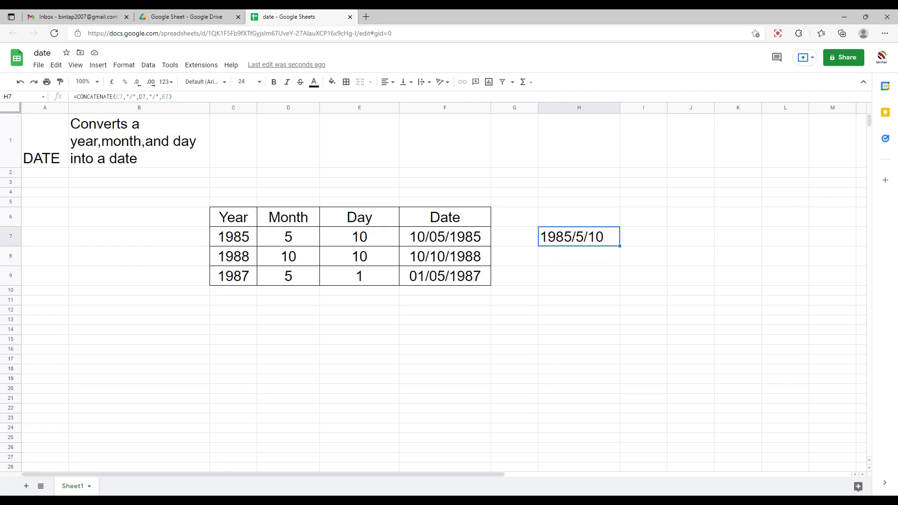
{"action": "left_click", "coordinate": [581, 272]}
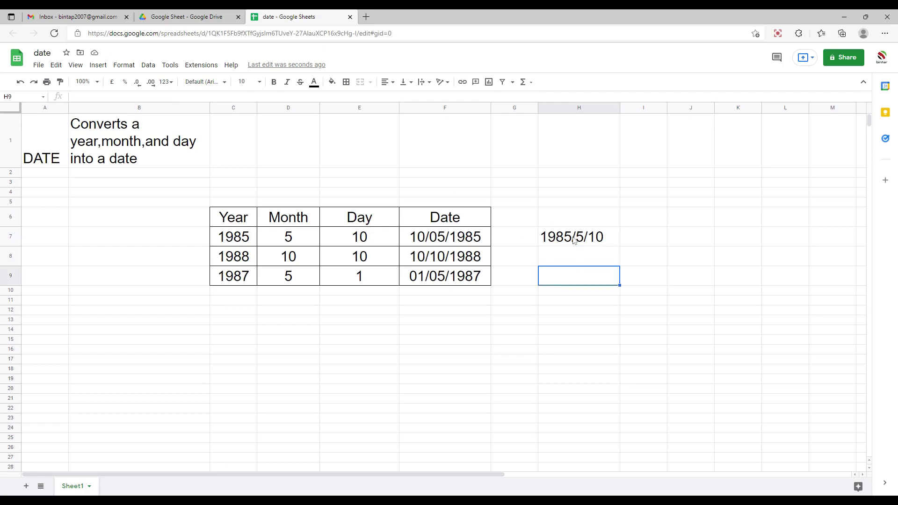
{"action": "left_click", "coordinate": [575, 240]}
{"action": "key", "text": "ctrl+c"}
{"action": "left_click", "coordinate": [689, 241]}
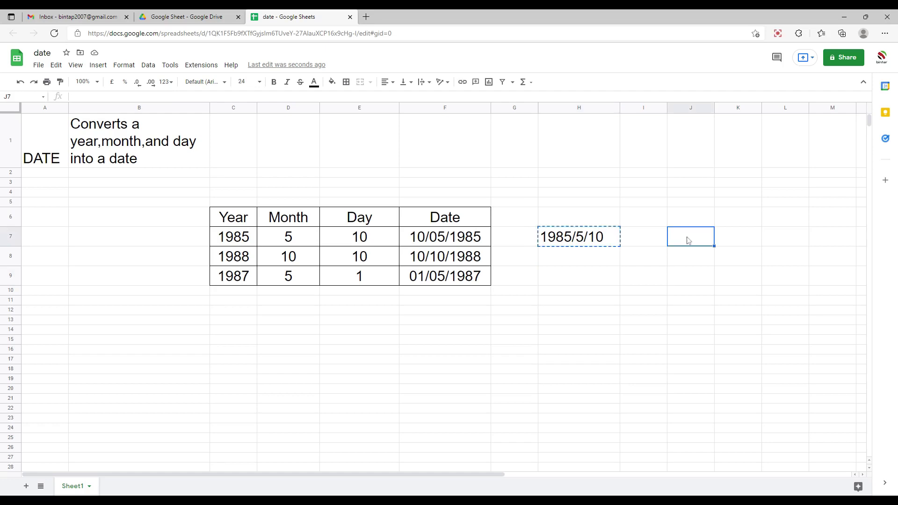
{"action": "right_click", "coordinate": [689, 240]}
{"action": "mouse_move", "coordinate": [702, 283]}
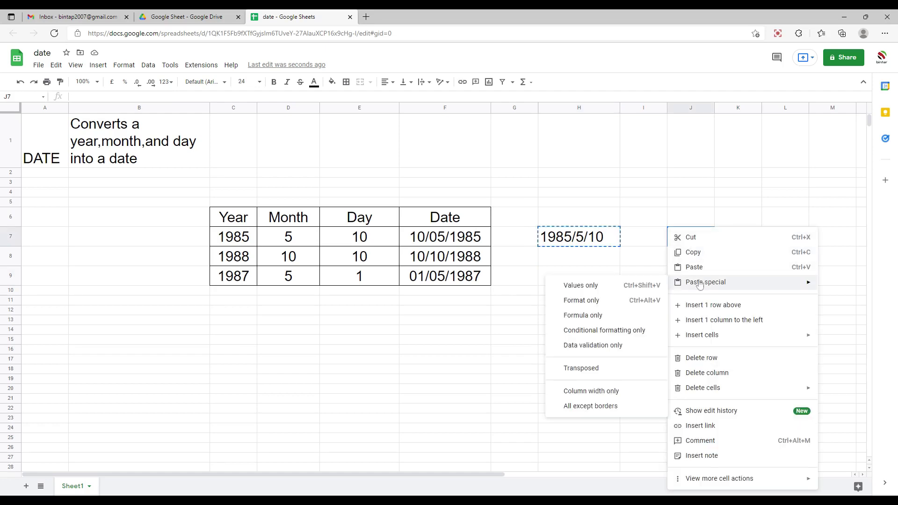
{"action": "left_click", "coordinate": [597, 296]}
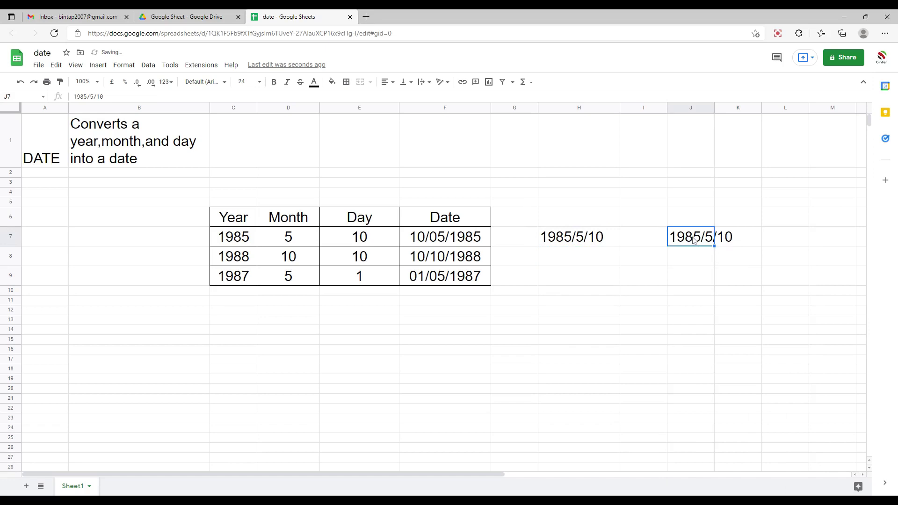
- Compare the pasted value in J7 with the DATE formula in F7
{"action": "left_click", "coordinate": [689, 274]}
{"action": "left_click", "coordinate": [689, 244]}
{"action": "double_click", "coordinate": [461, 239]}
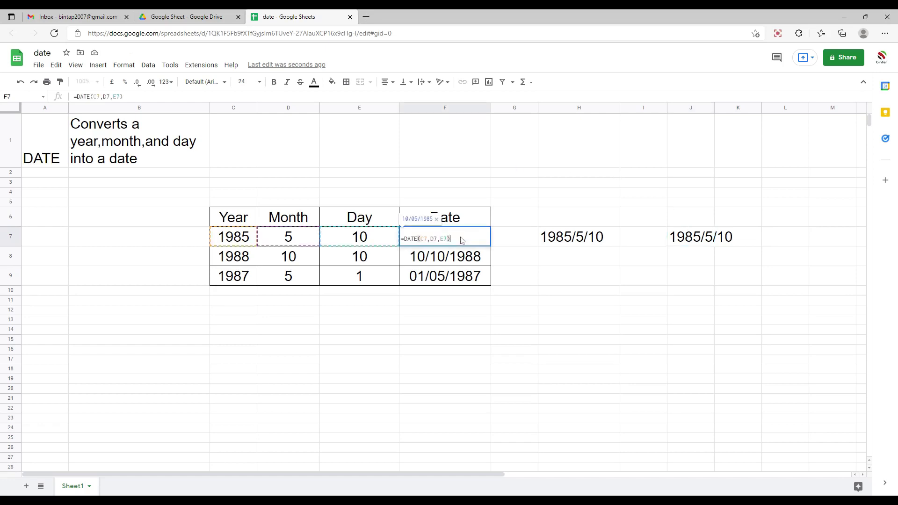
{"action": "left_click", "coordinate": [532, 284]}
{"action": "left_click", "coordinate": [444, 241]}
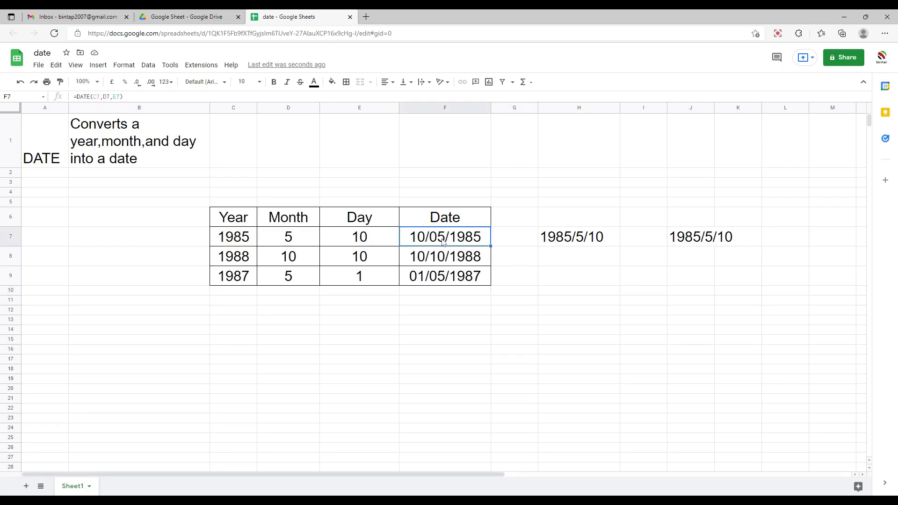
{"action": "left_click", "coordinate": [417, 333]}
{"action": "type", "text": "="}
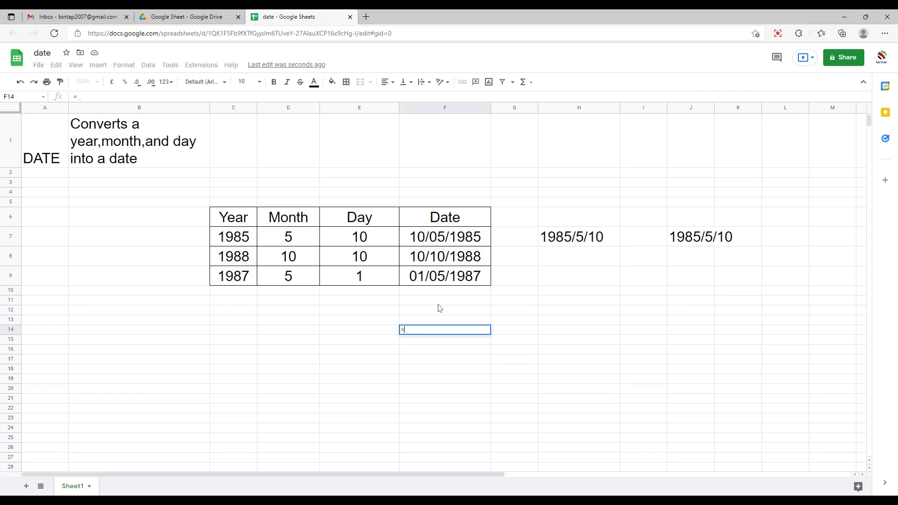
{"action": "left_click", "coordinate": [556, 255]}
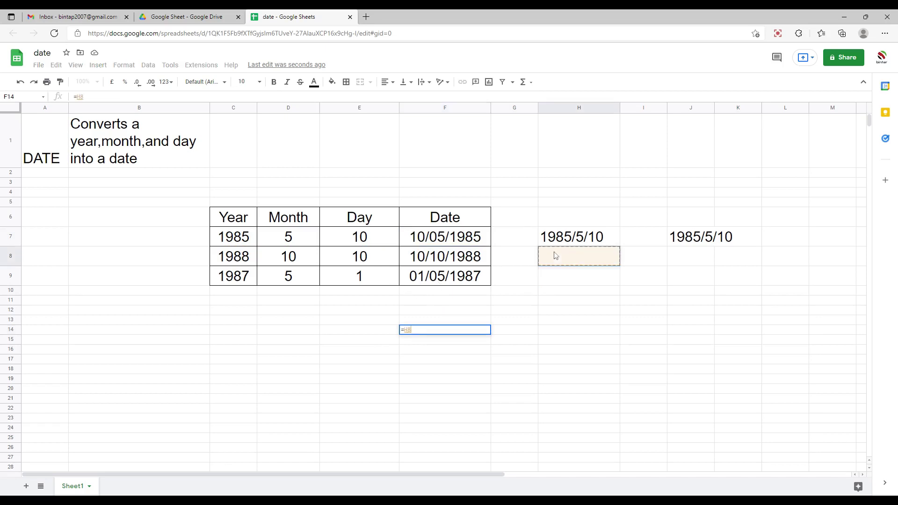
{"action": "key", "text": "Escape"}
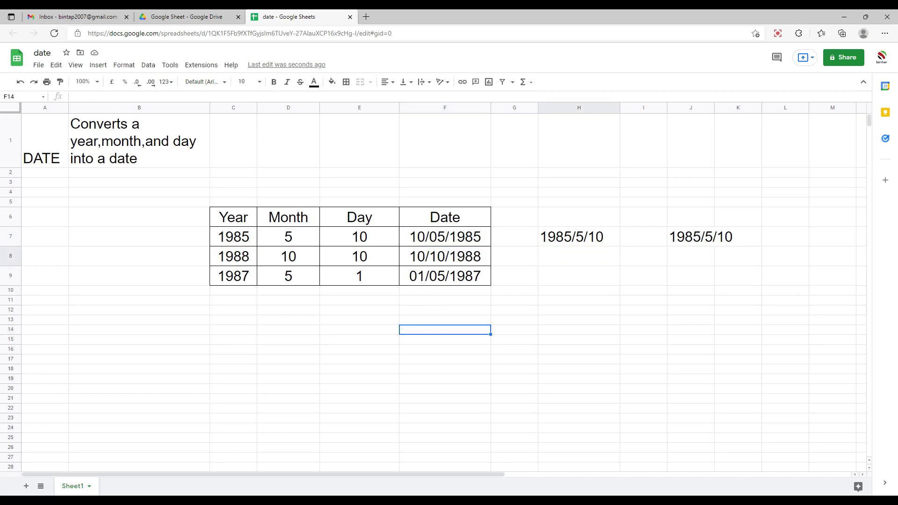
{"action": "left_click", "coordinate": [562, 259]}
{"action": "type", "text": "=date"}
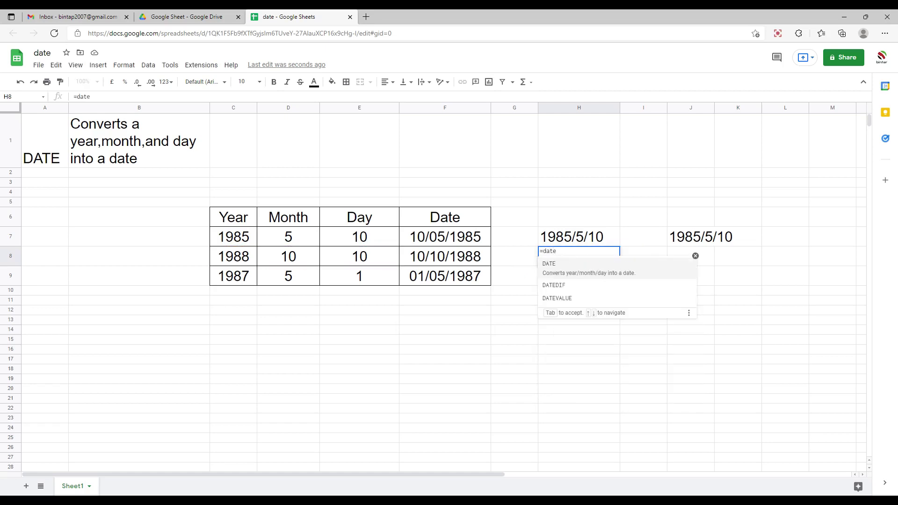
{"action": "key", "text": "Escape"}
{"action": "left_click", "coordinate": [245, 239]}
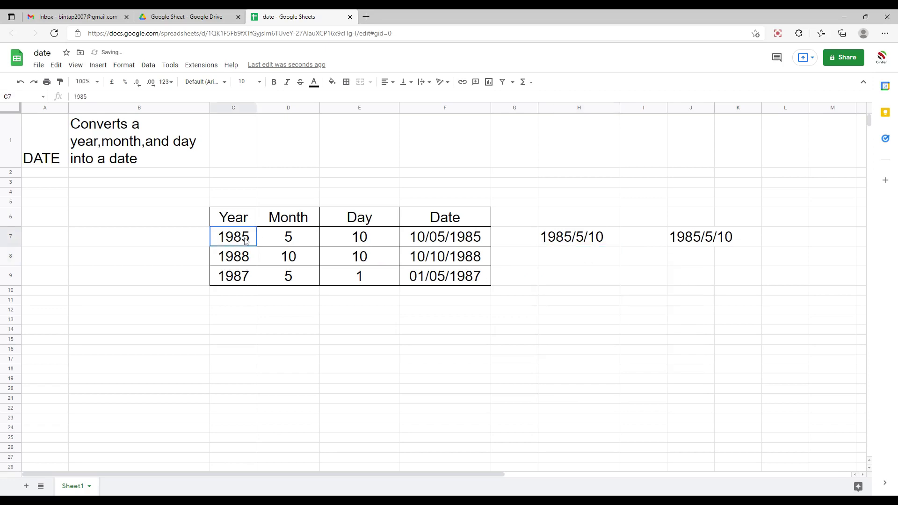
{"action": "left_click", "coordinate": [588, 253]}
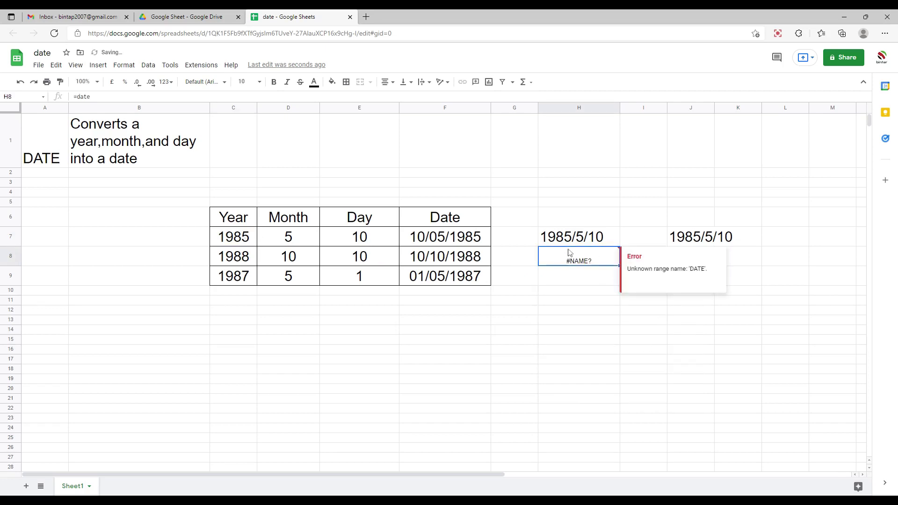
{"action": "key", "text": "Delete"}
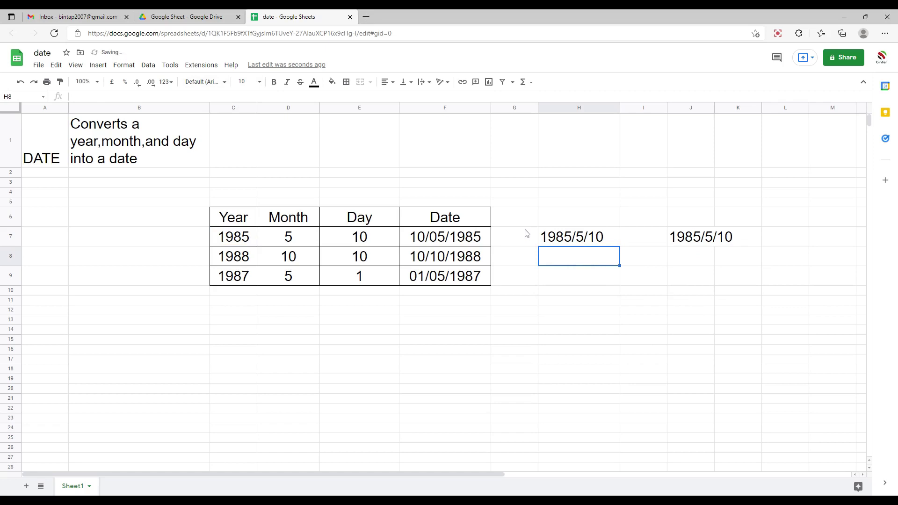
- Enter =DATE(C7,D7,E7) in cell H8, below the CONCATENATE result
{"action": "type", "text": "="}
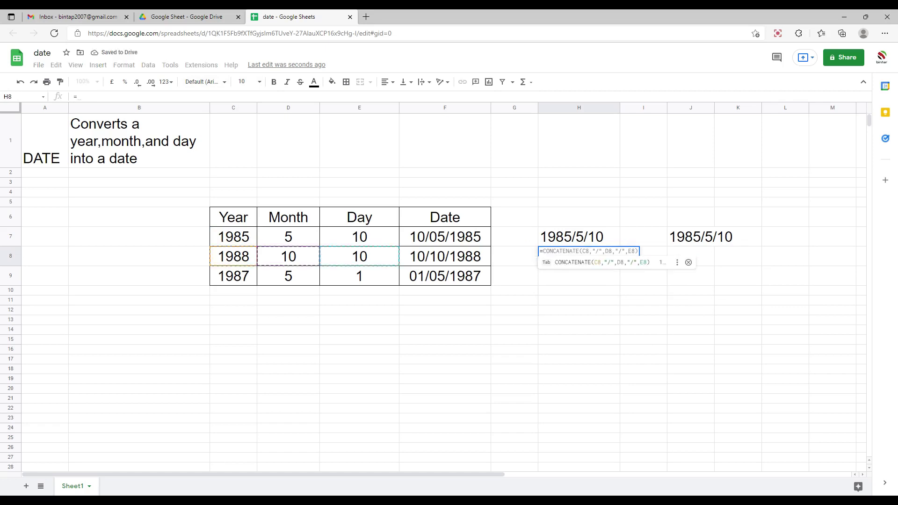
{"action": "type", "text": "date"}
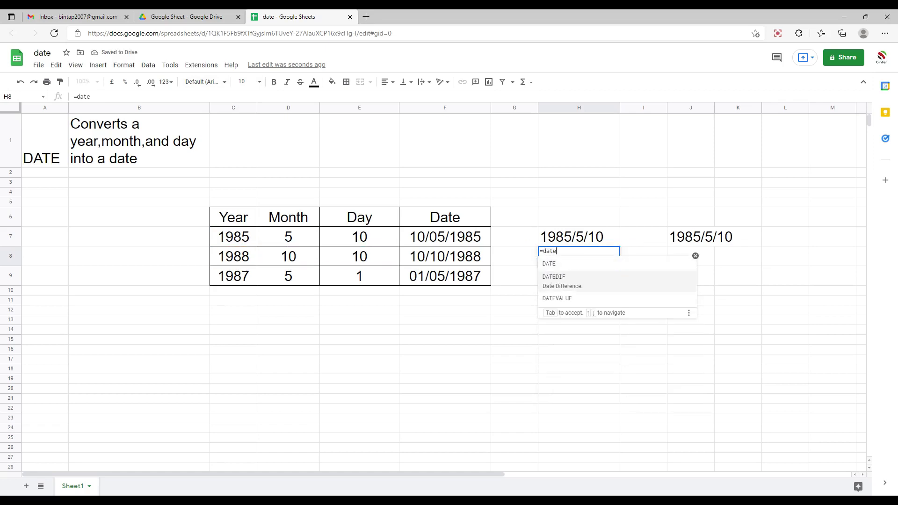
{"action": "key", "text": "Tab"}
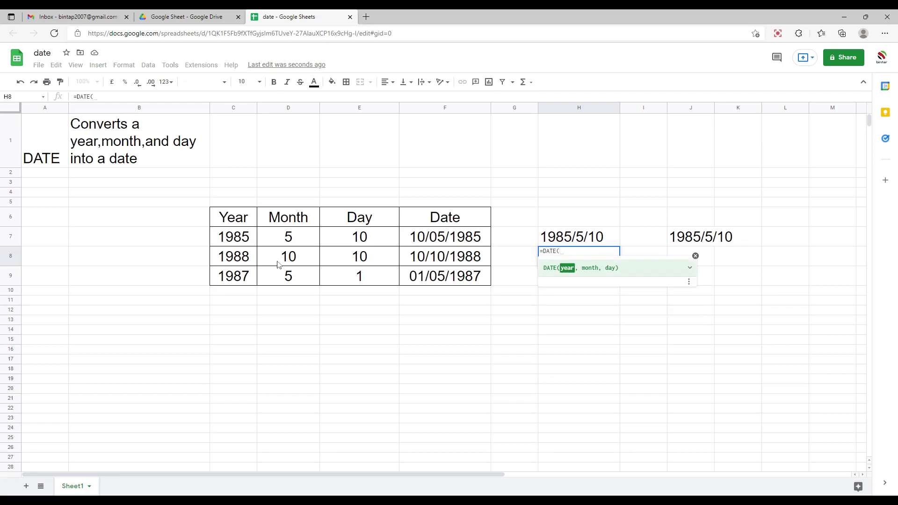
{"action": "left_click", "coordinate": [240, 242]}
{"action": "type", "text": ","}
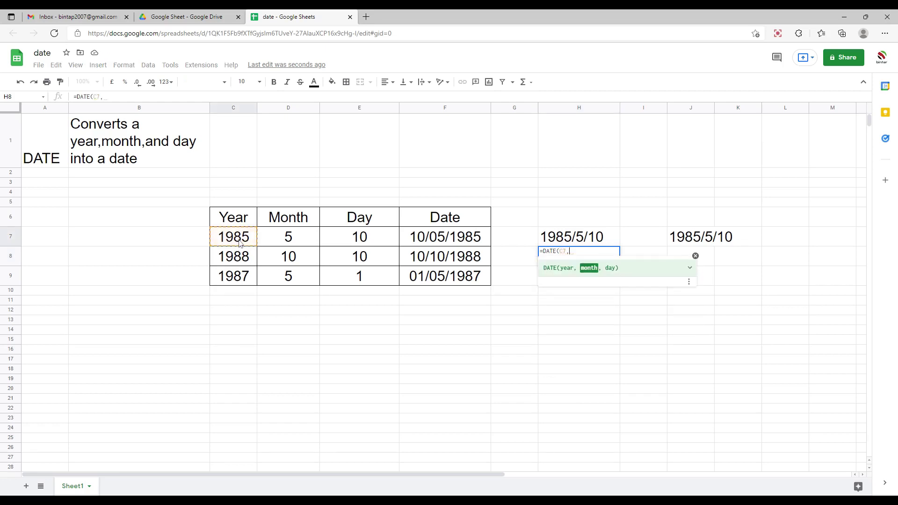
{"action": "left_click", "coordinate": [287, 242]}
{"action": "type", "text": ","}
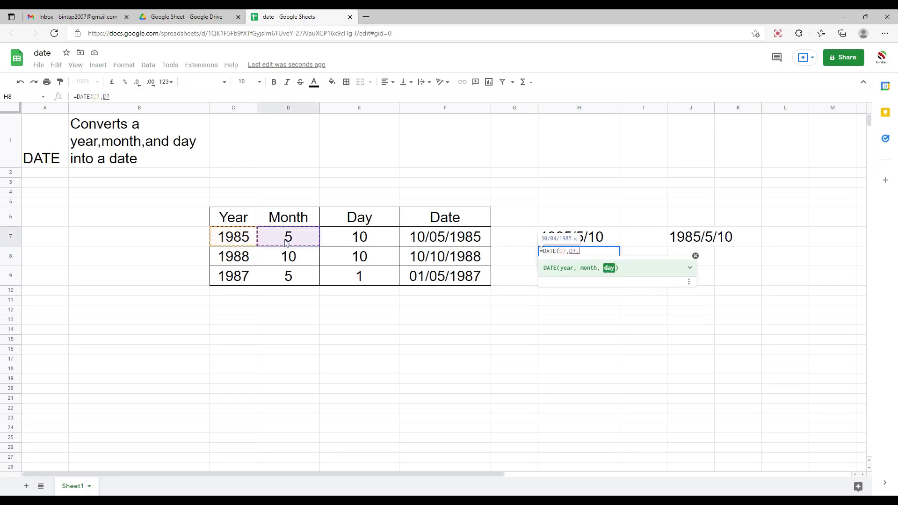
{"action": "left_click", "coordinate": [359, 238]}
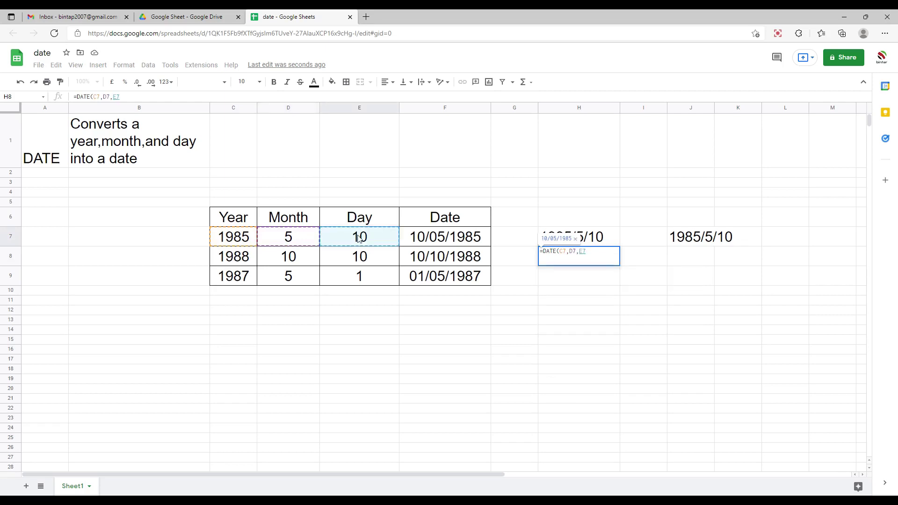
{"action": "key", "text": "Return"}
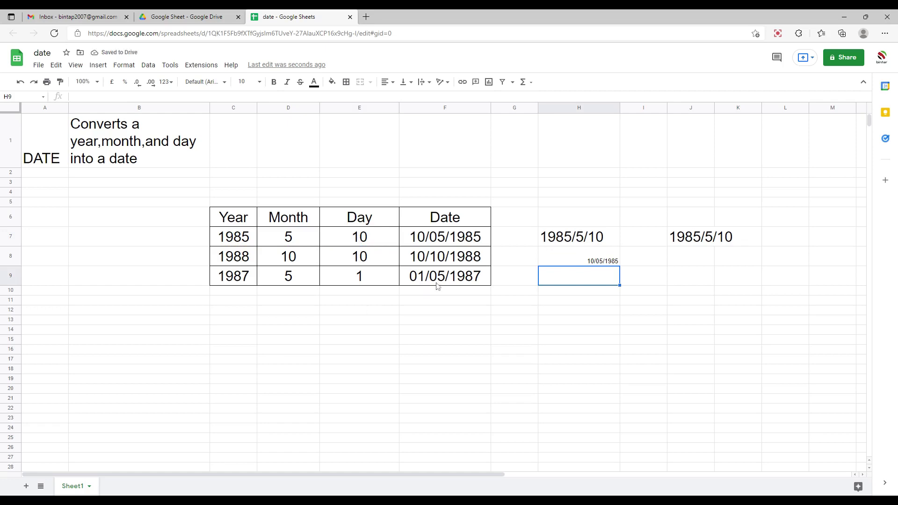
- Copy the cell formatting of F8 onto H8 and compare the formulas in H7 and H8
{"action": "left_click", "coordinate": [437, 265]}
{"action": "left_click", "coordinate": [60, 82]}
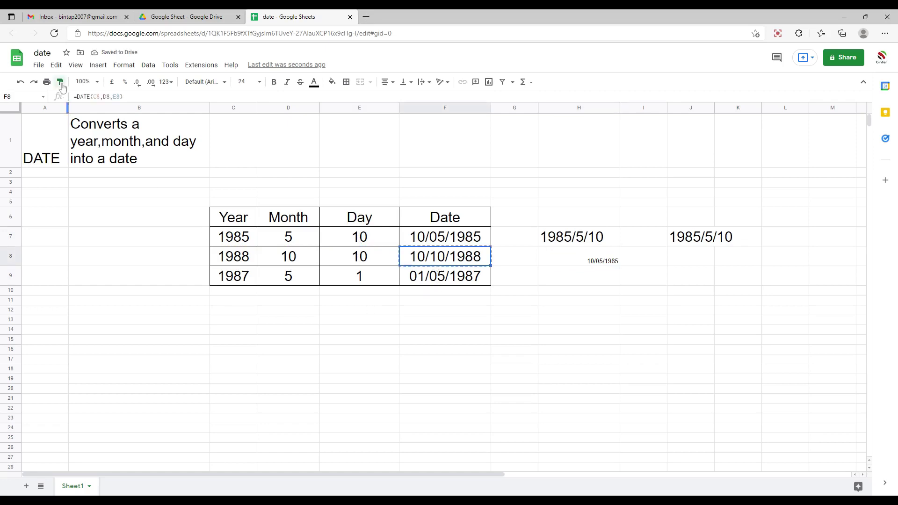
{"action": "left_click", "coordinate": [588, 265]}
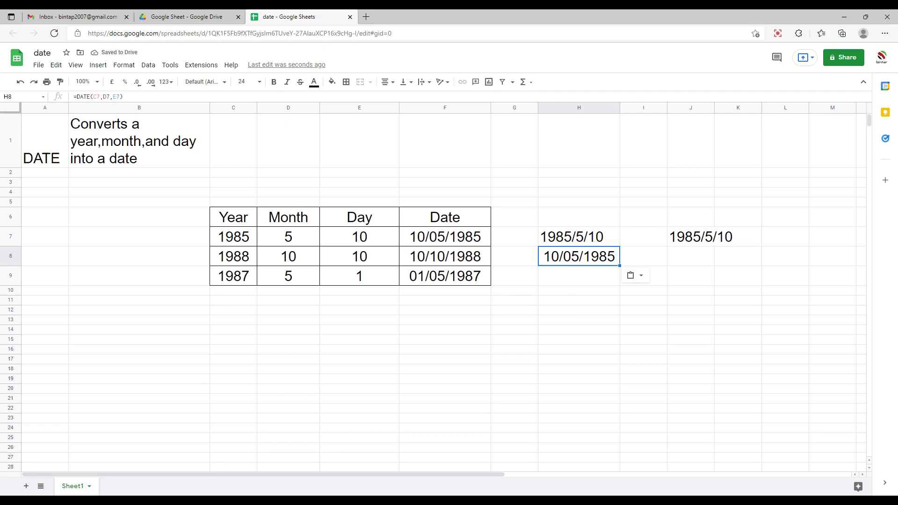
{"action": "left_click", "coordinate": [569, 240]}
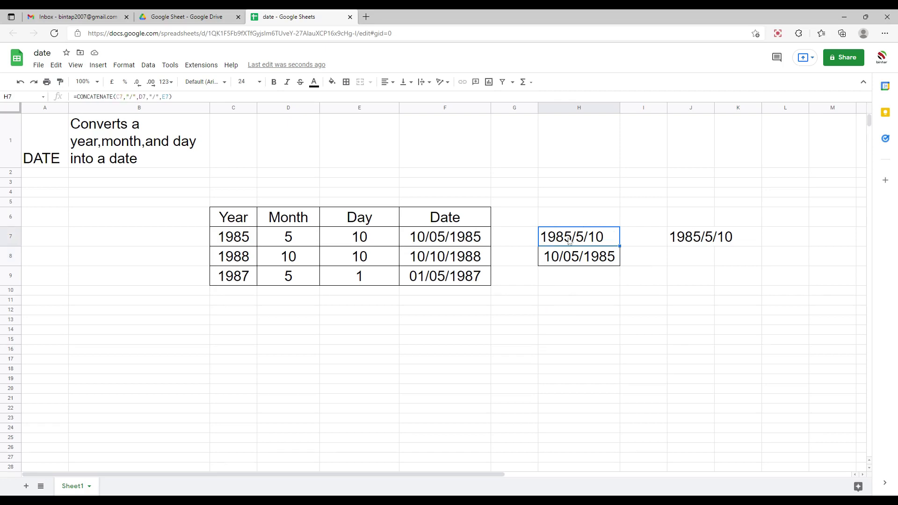
{"action": "left_click", "coordinate": [575, 264]}
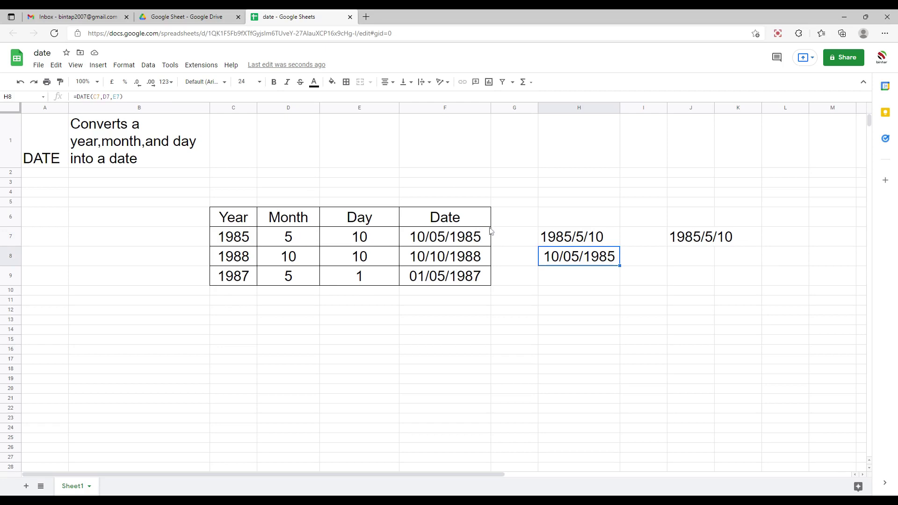
- Fill the DATE formula from F9 down through F20
{"action": "left_click", "coordinate": [486, 278]}
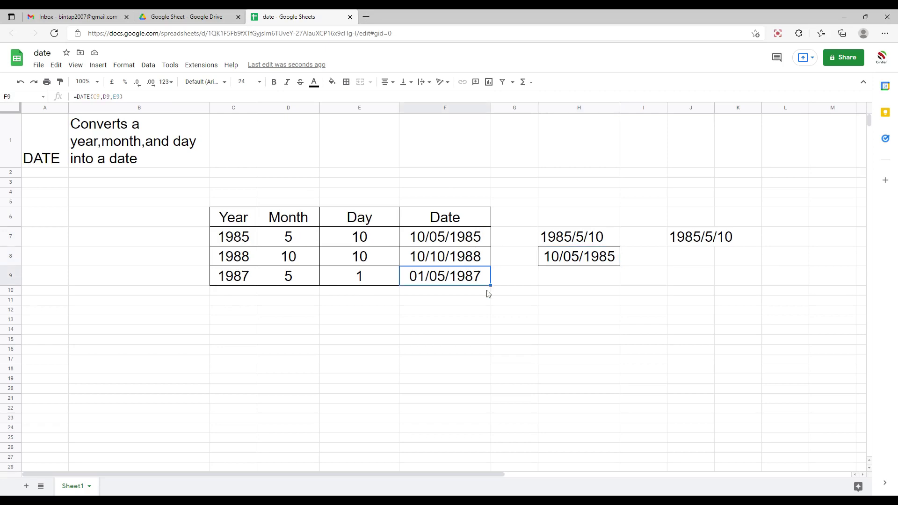
{"action": "left_click_drag", "start_coordinate": [491, 286], "coordinate": [487, 394]}
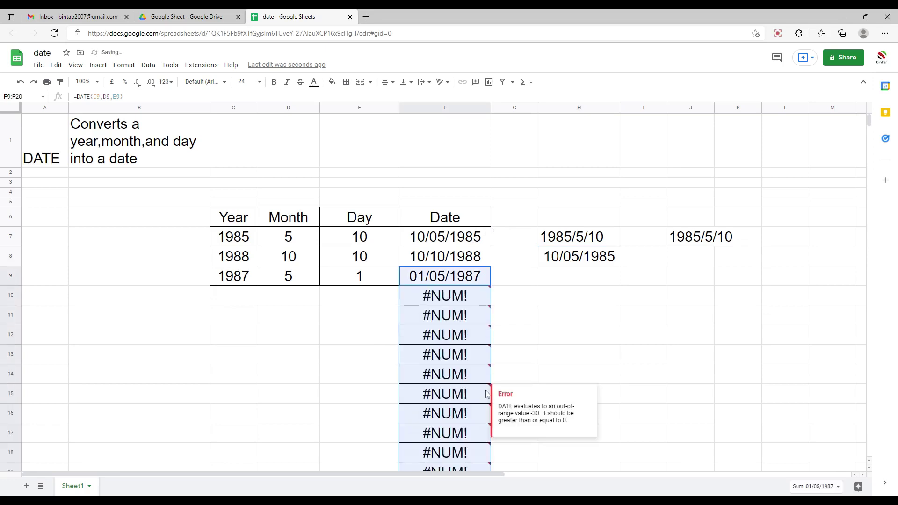
{"action": "scroll", "coordinate": [503, 301], "scroll_direction": "down", "scroll_amount": 2}
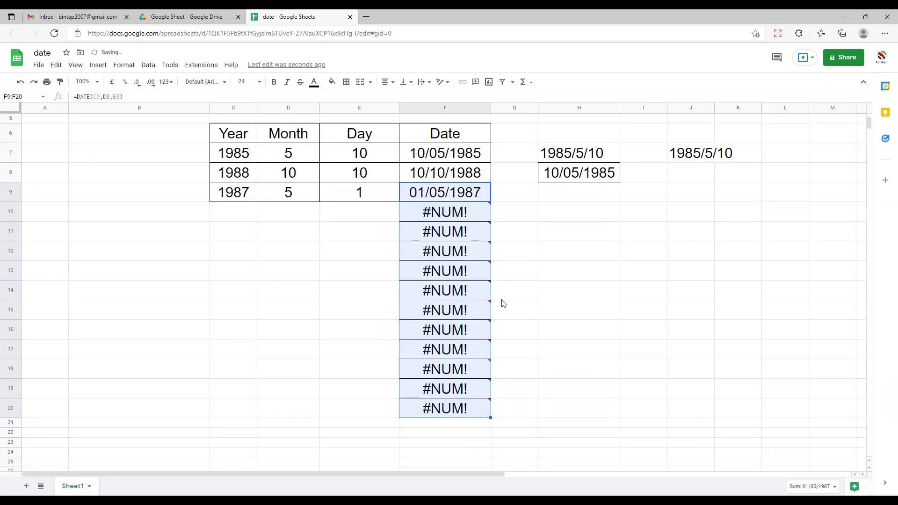
- Fill row 10 of the table with year 1987, month 1 and day 1
{"action": "left_click", "coordinate": [240, 213]}
{"action": "type", "text": "87"}
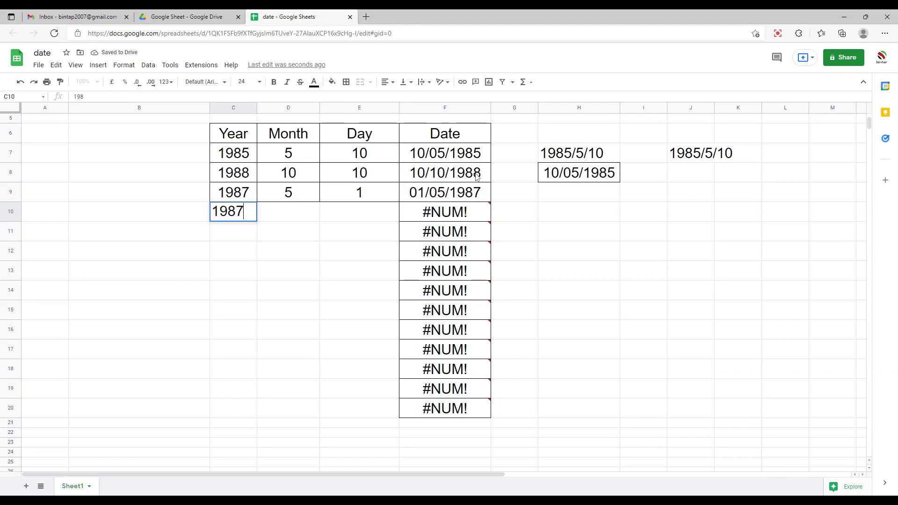
{"action": "key", "text": "Tab"}
{"action": "type", "text": "1"}
{"action": "key", "text": "Tab"}
{"action": "type", "text": "1"}
{"action": "key", "text": "Tab"}
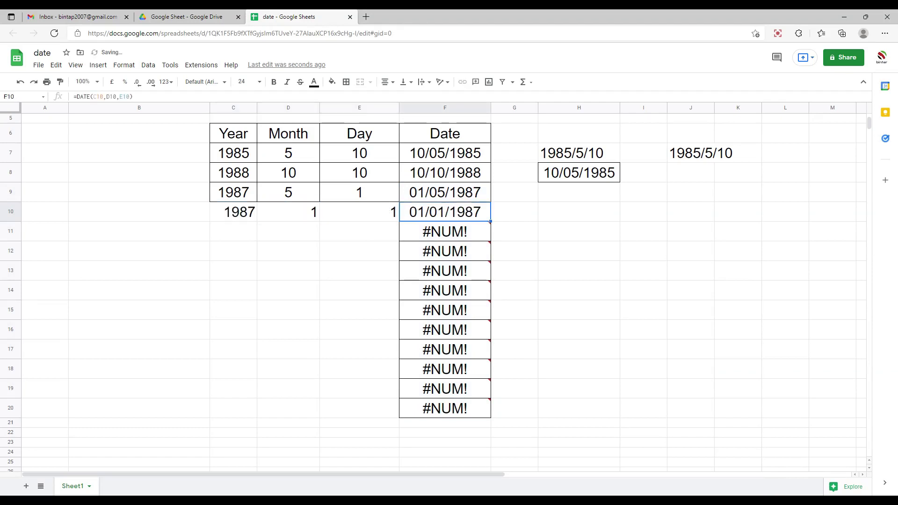
- Fill row 11 of the table with year 2001, month 1 and day 5
{"action": "key", "text": "Down"}
{"action": "key", "text": "Left"}
{"action": "key", "text": "Left"}
{"action": "key", "text": "Left"}
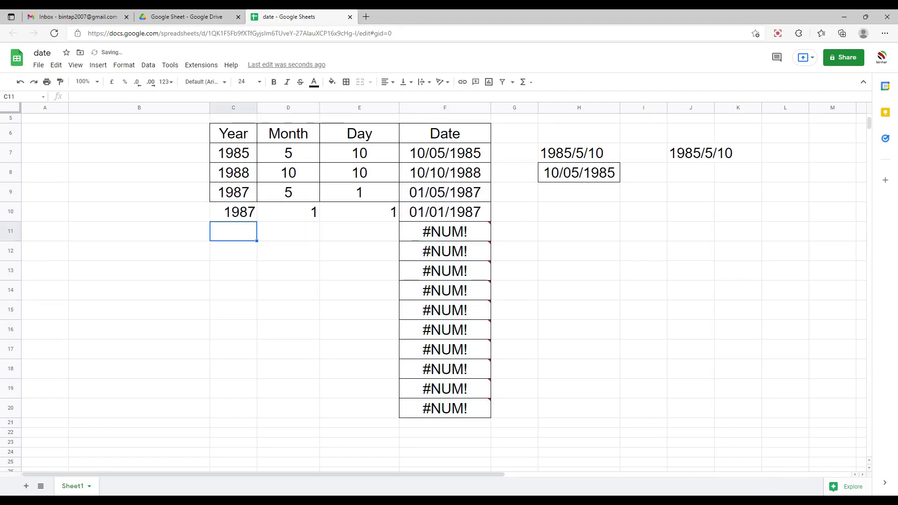
{"action": "type", "text": "2001"}
{"action": "key", "text": "Tab"}
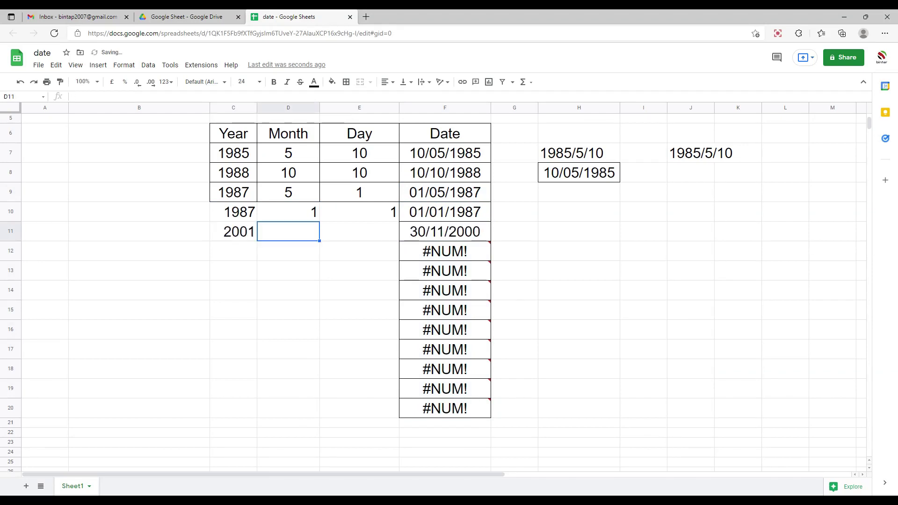
{"action": "type", "text": "01"}
{"action": "key", "text": "Tab"}
{"action": "type", "text": "5"}
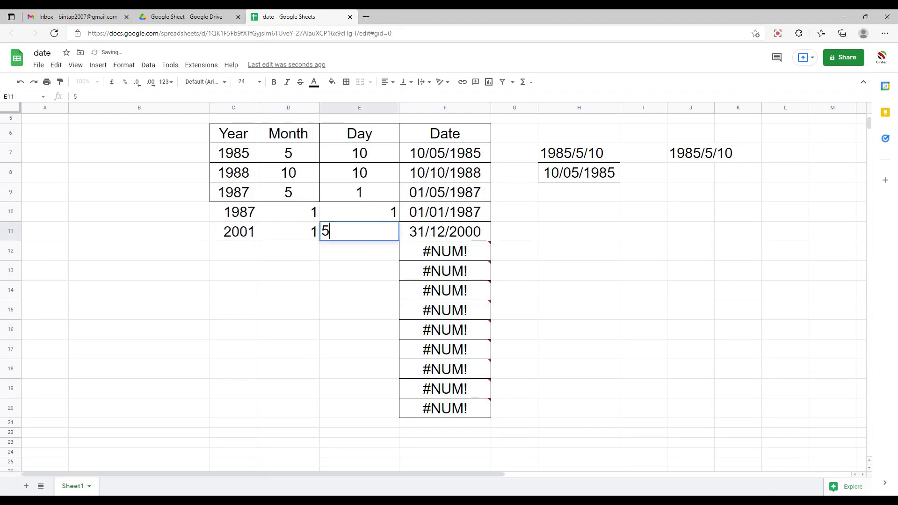
{"action": "key", "text": "Return"}
- Fill row 12 of the table with year 2021, month 11 and day 15
{"action": "key", "text": "Left"}
{"action": "key", "text": "Left"}
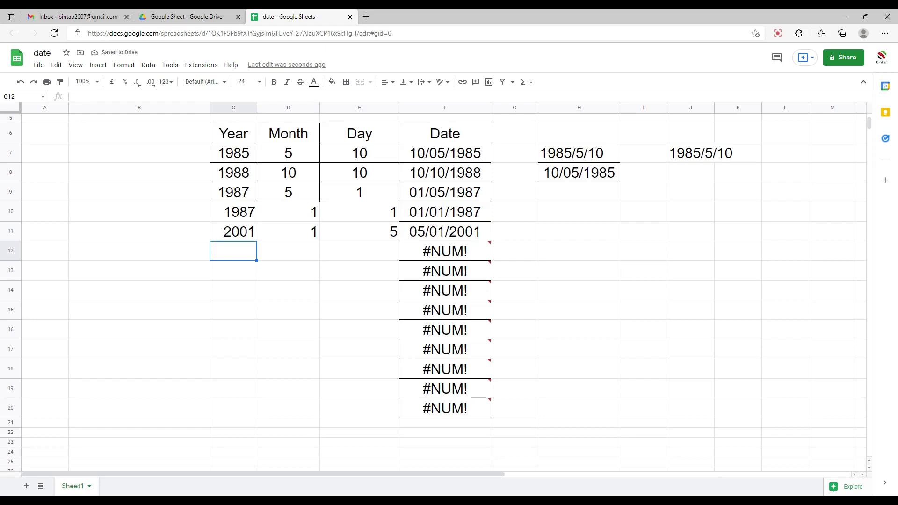
{"action": "type", "text": "2021"}
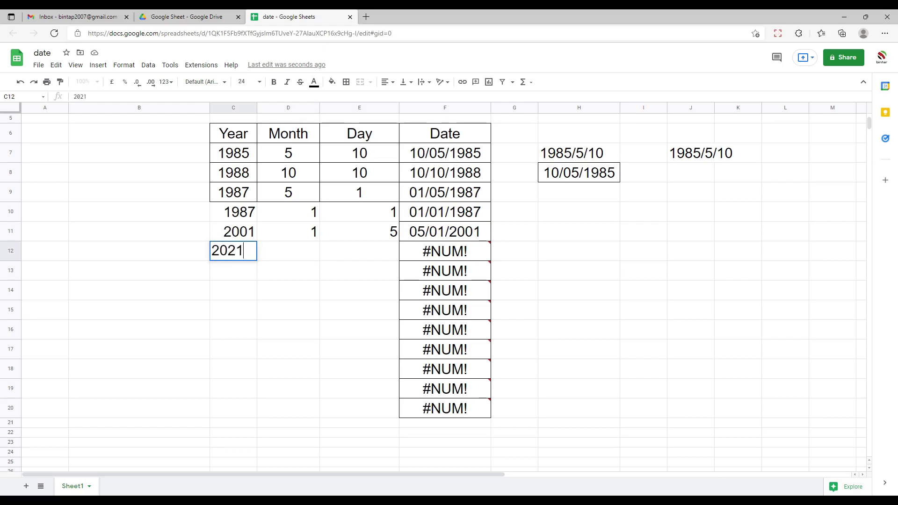
{"action": "key", "text": "Tab"}
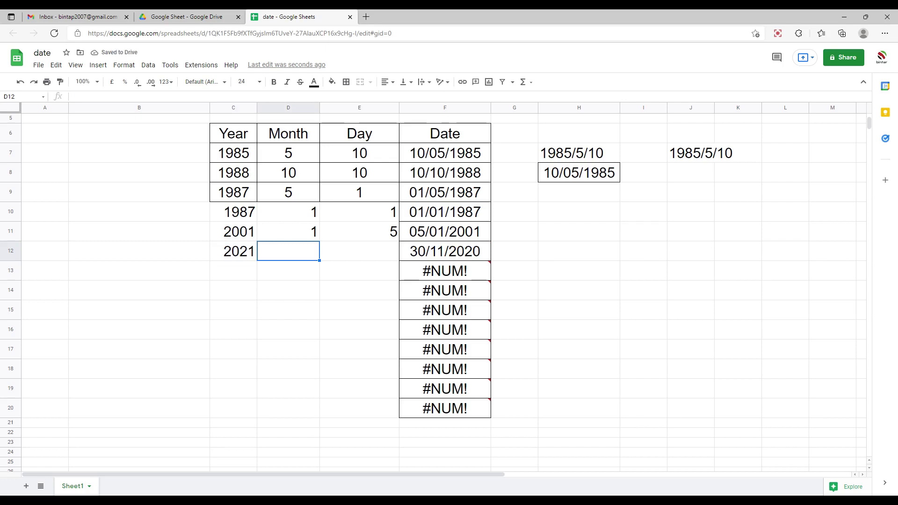
{"action": "type", "text": "11"}
{"action": "key", "text": "Tab"}
{"action": "type", "text": "15"}
{"action": "key", "text": "Return"}
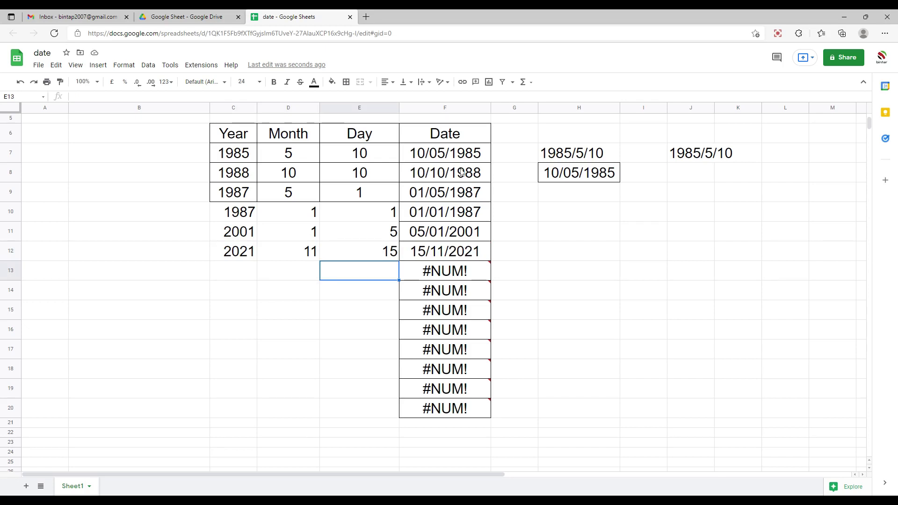
- Review the functions available in the Date category, then close the list without inserting one
{"action": "scroll", "coordinate": [615, 311], "scroll_direction": "up", "scroll_amount": 1}
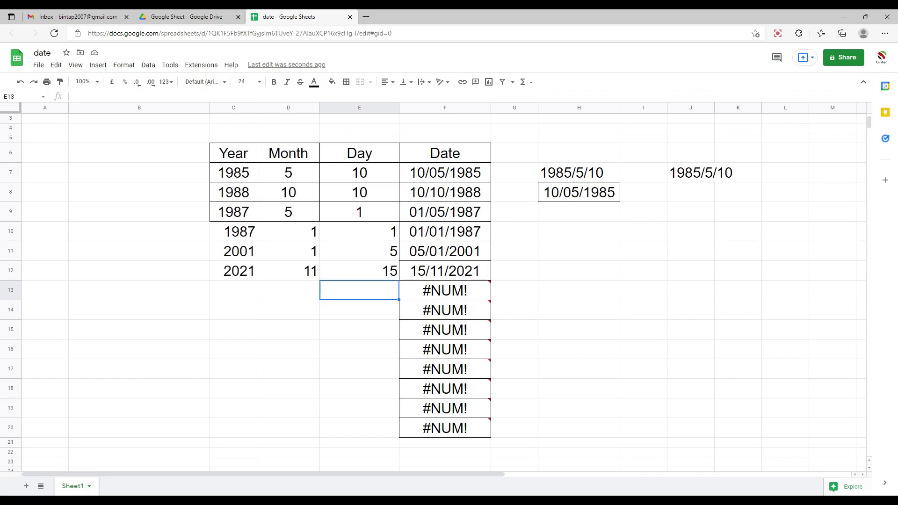
{"action": "left_click", "coordinate": [524, 83]}
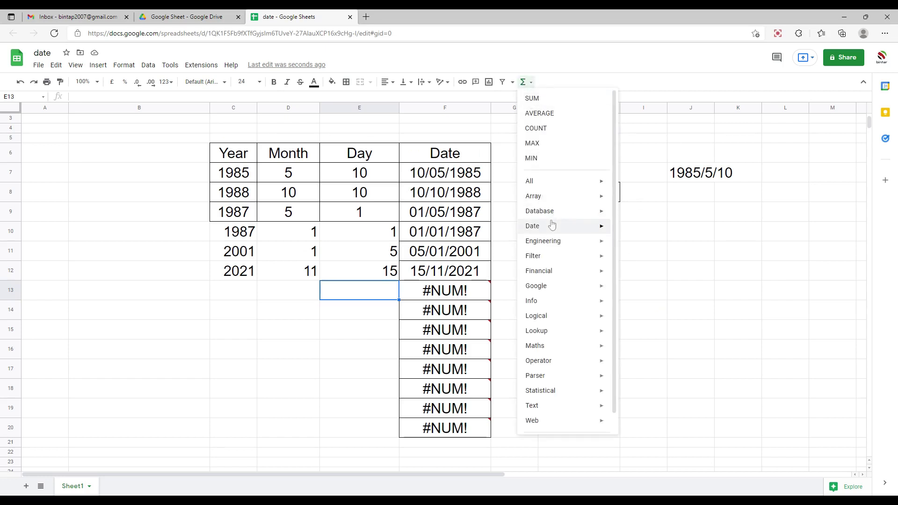
{"action": "mouse_move", "coordinate": [551, 226]}
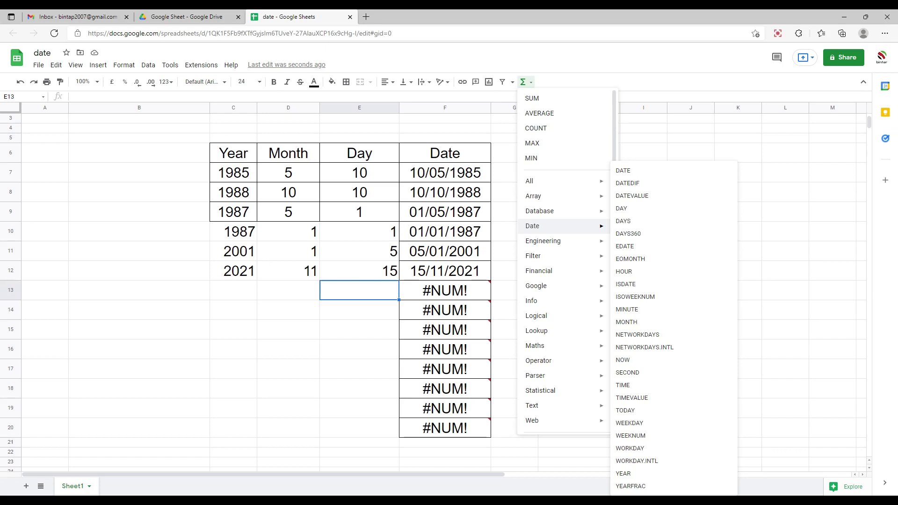
{"action": "left_click", "coordinate": [767, 357]}
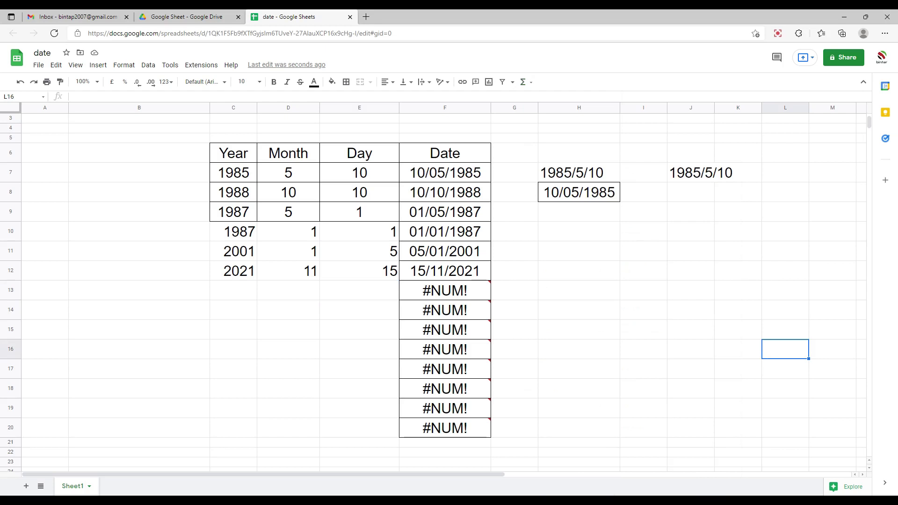